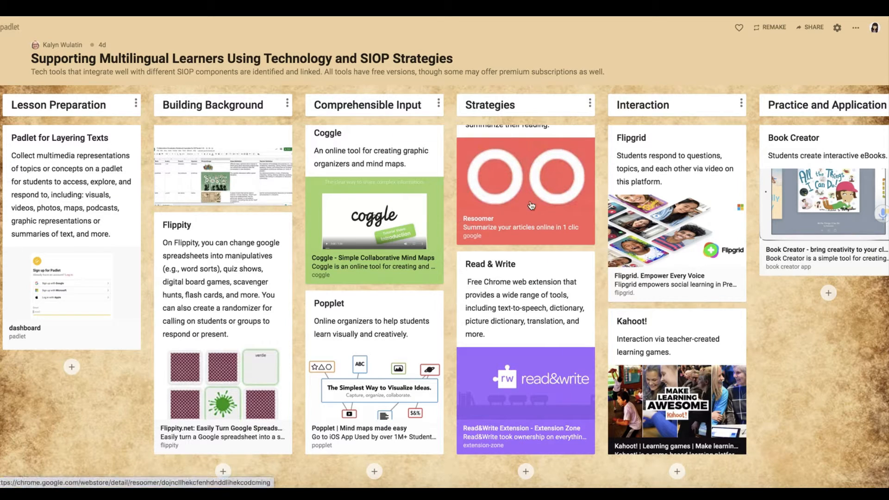
Step: Scroll the Strategies column up and down, then scroll the board right and back left
scroll(530, 225, "up", 3)
scroll(530, 226, "up", 1)
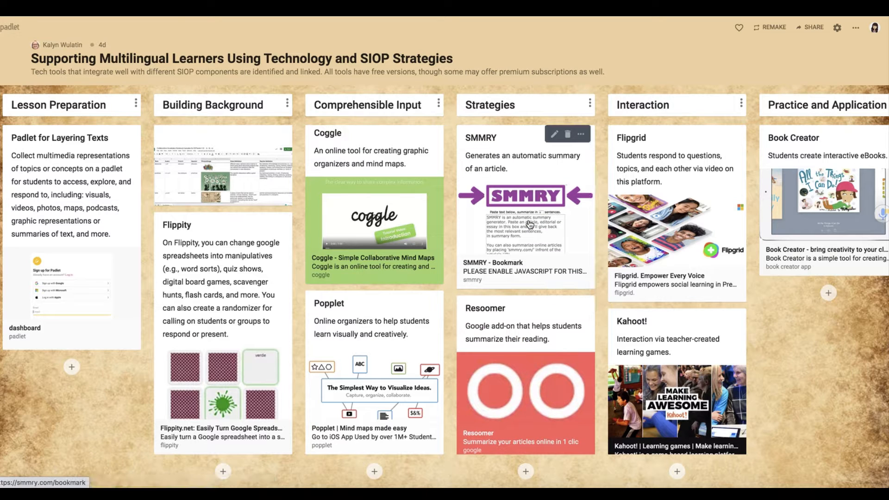
scroll(530, 225, "down", 6)
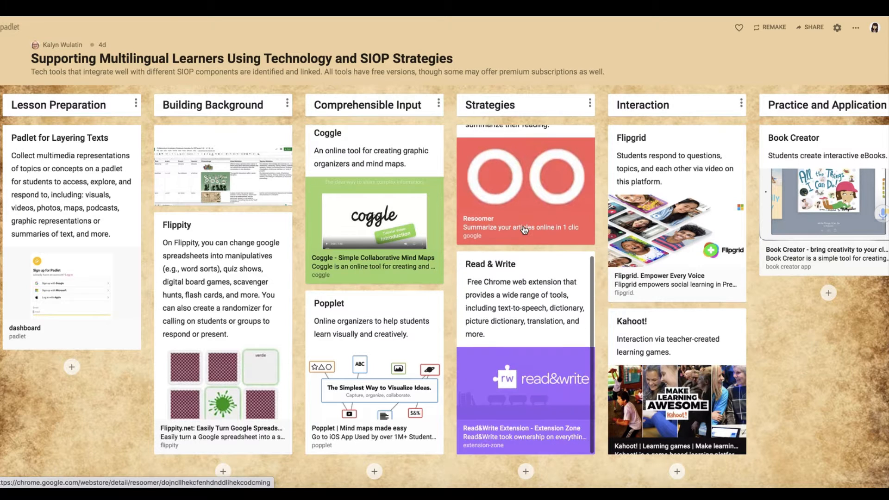
scroll(530, 236, "right", 10)
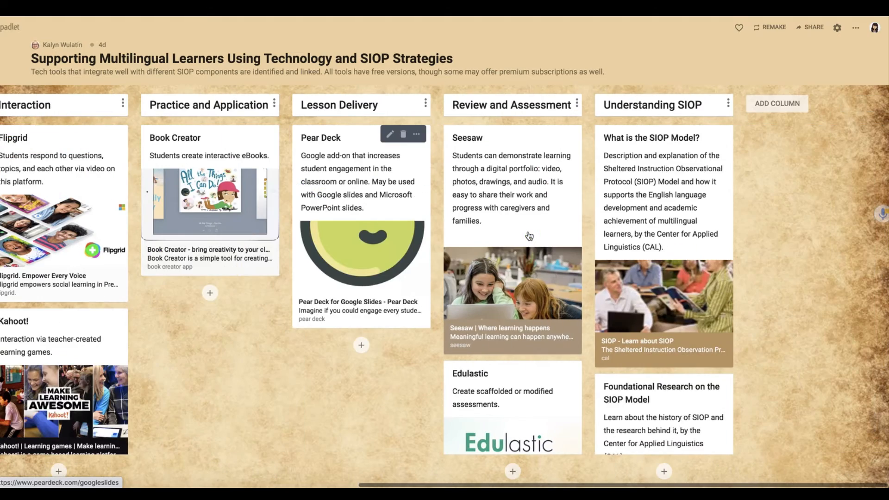
scroll(530, 236, "left", 10)
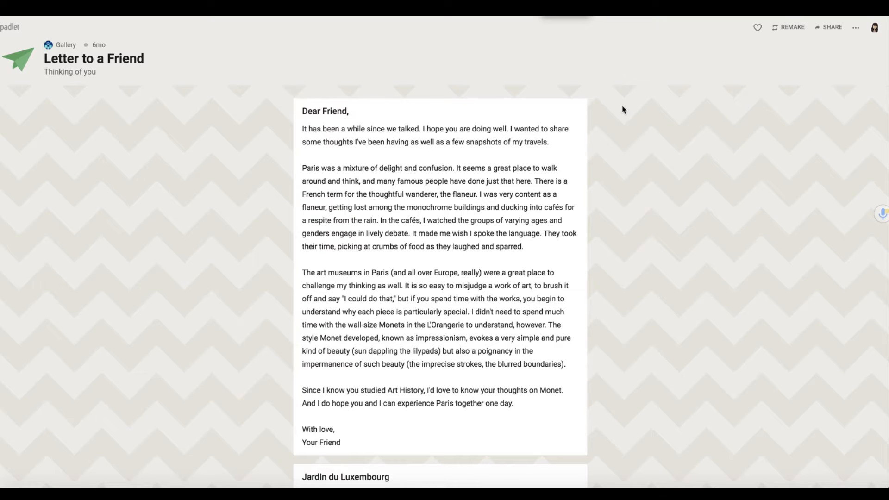
Step: Scroll down through the Letter to a Friend posts and back up
scroll(623, 110, "down", 9)
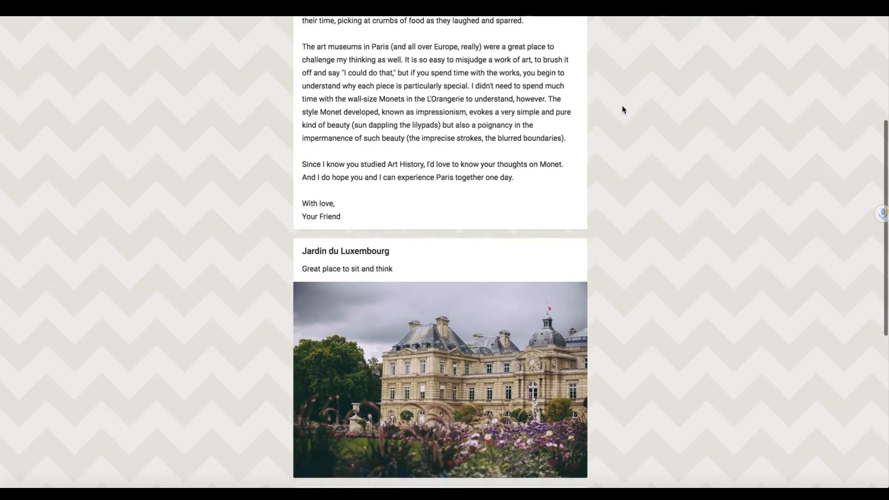
scroll(623, 109, "down", 9)
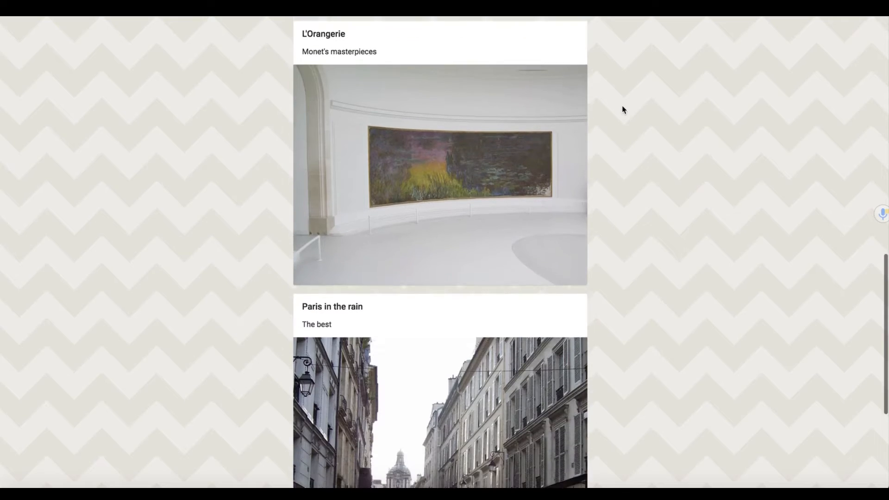
scroll(622, 110, "down", 2)
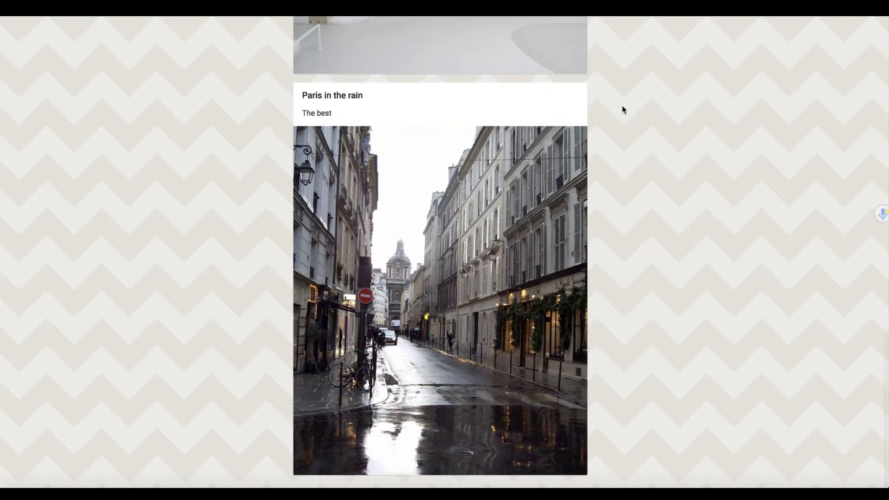
scroll(600, 173, "up", 3)
scroll(599, 173, "up", 20)
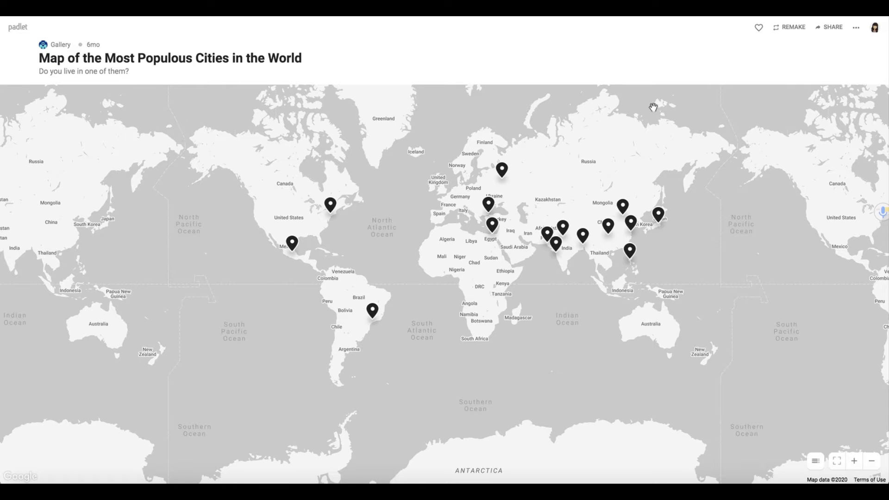
Step: Preview the Moscow, Russia and New York city posts on the map
left_click(502, 170)
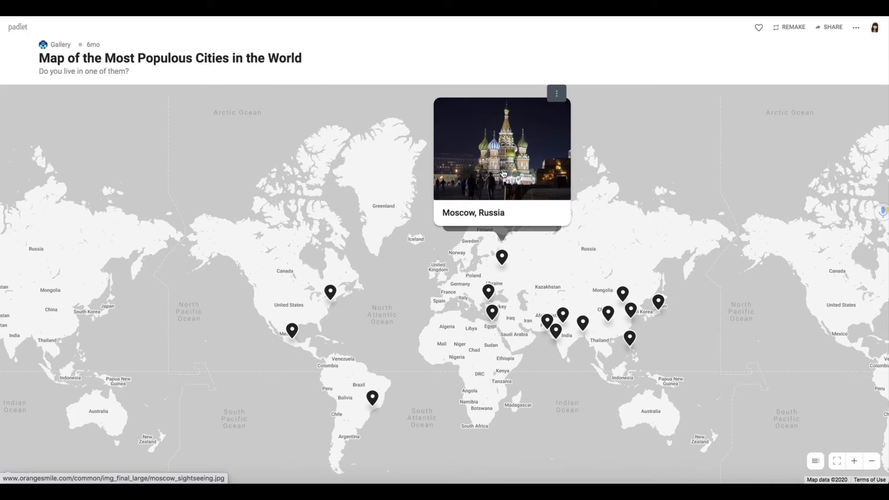
left_click(331, 293)
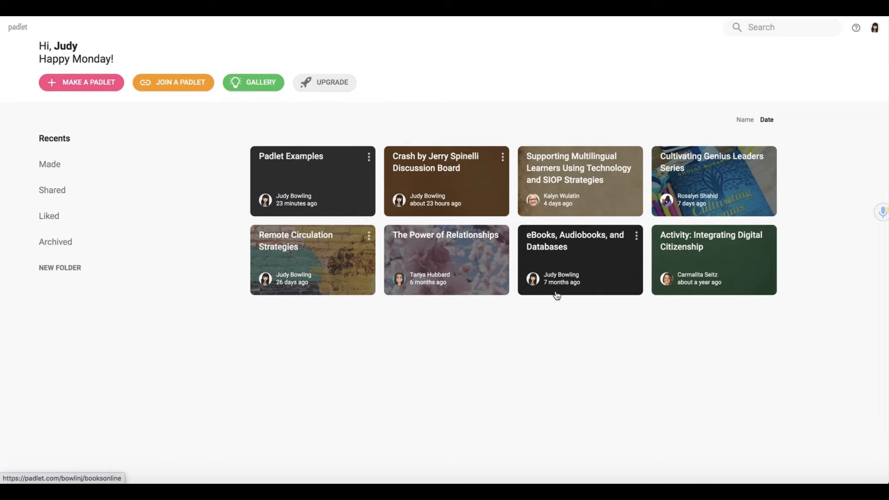
Step: Browse the Made, Shared, Liked and Archived lists, ending on Made padlets
left_click(49, 167)
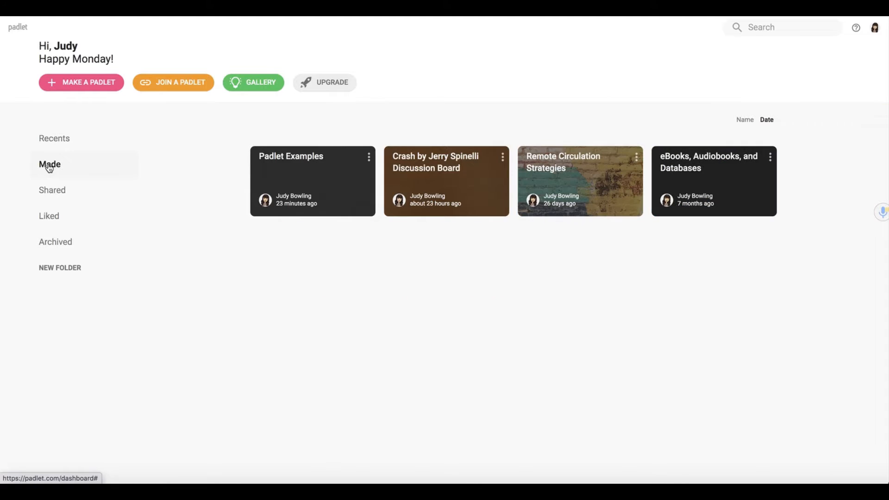
left_click(49, 197)
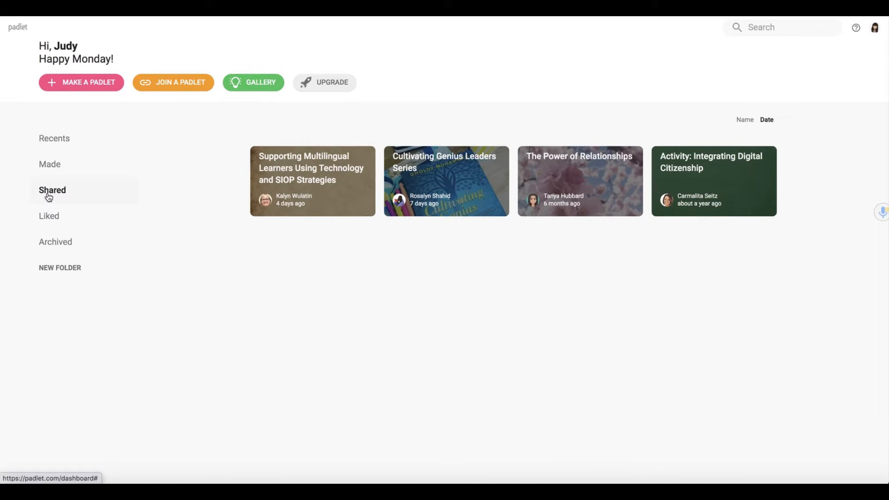
left_click(51, 221)
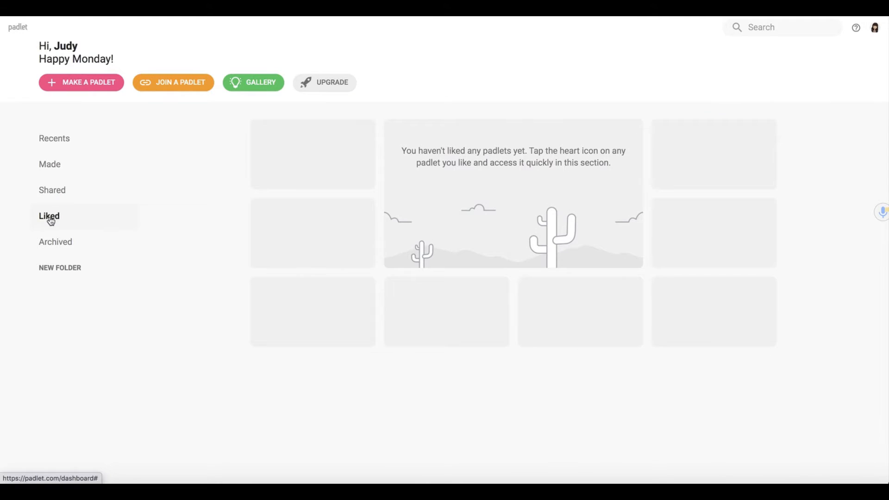
left_click(56, 249)
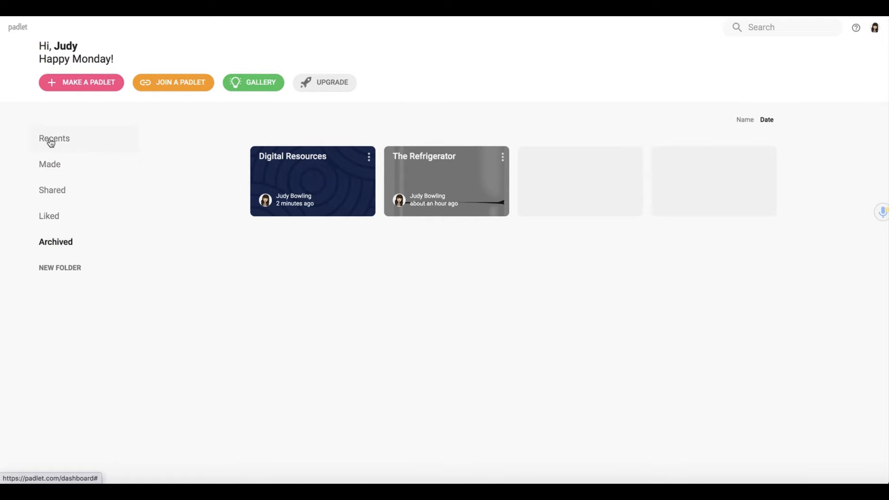
left_click(52, 166)
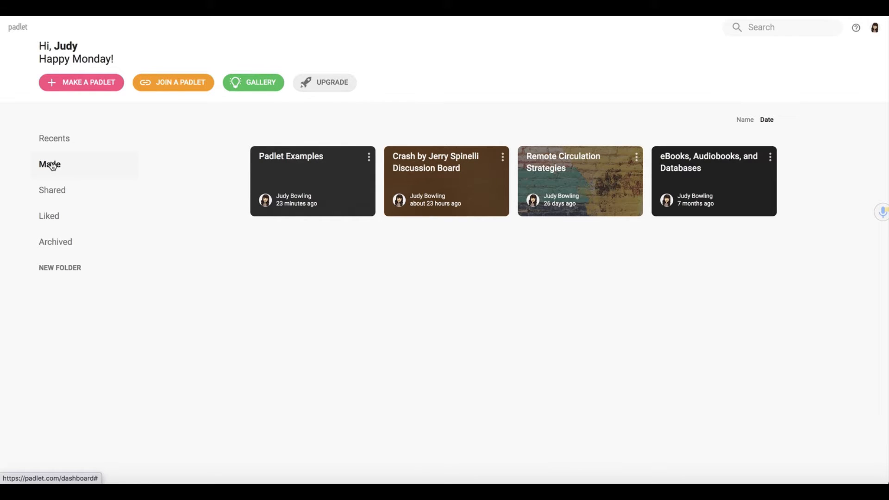
Step: Start a new padlet using the blank Canvas layout
left_click(73, 89)
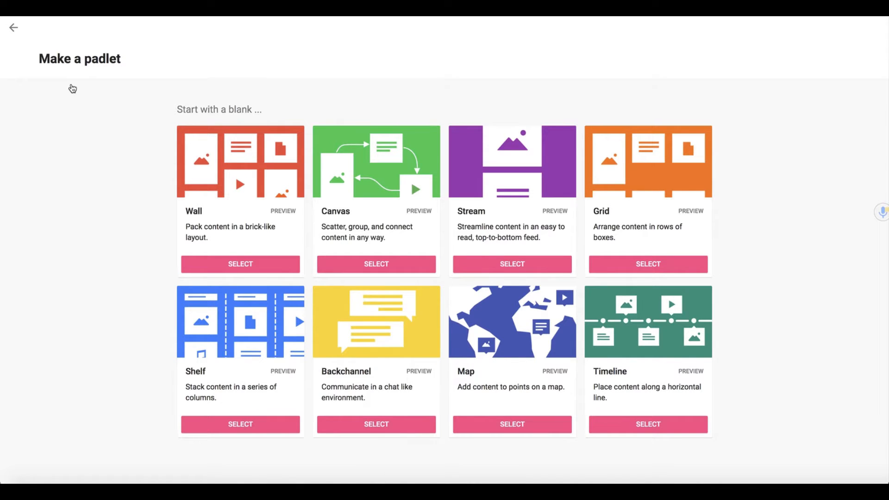
left_click(373, 262)
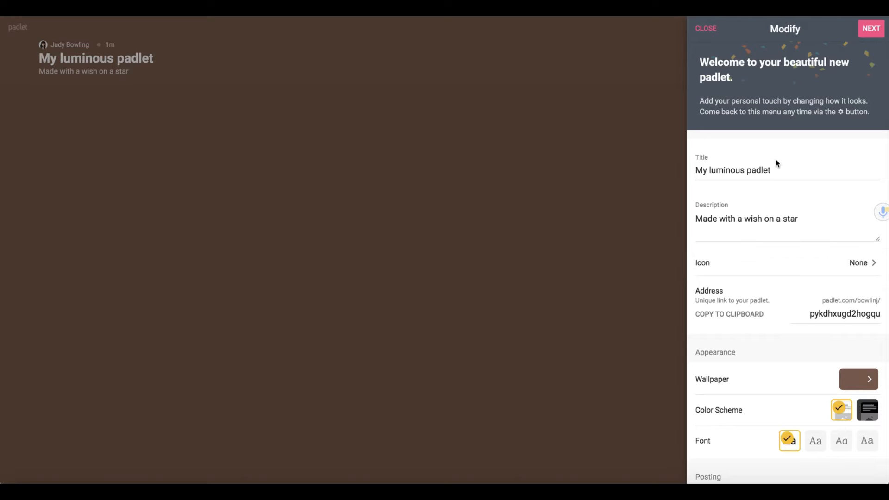
Step: Replace the default title with 'Digital Resources'
left_click_drag(778, 171, 677, 172)
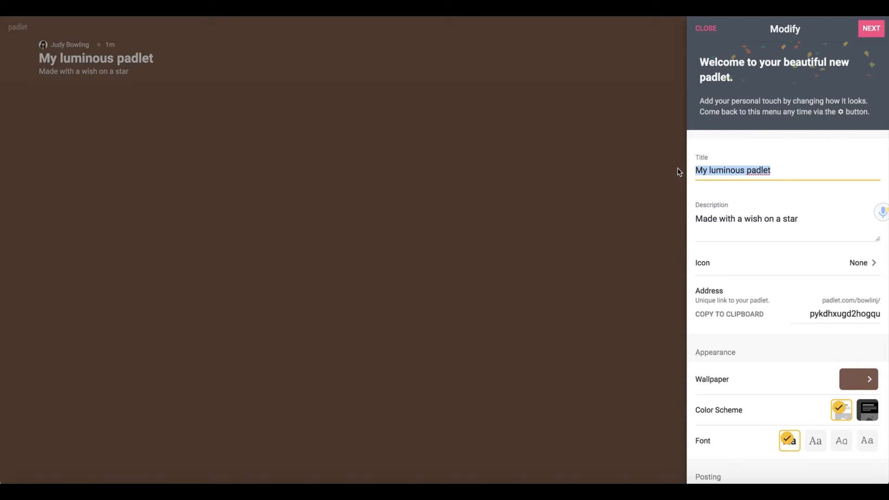
type("Du")
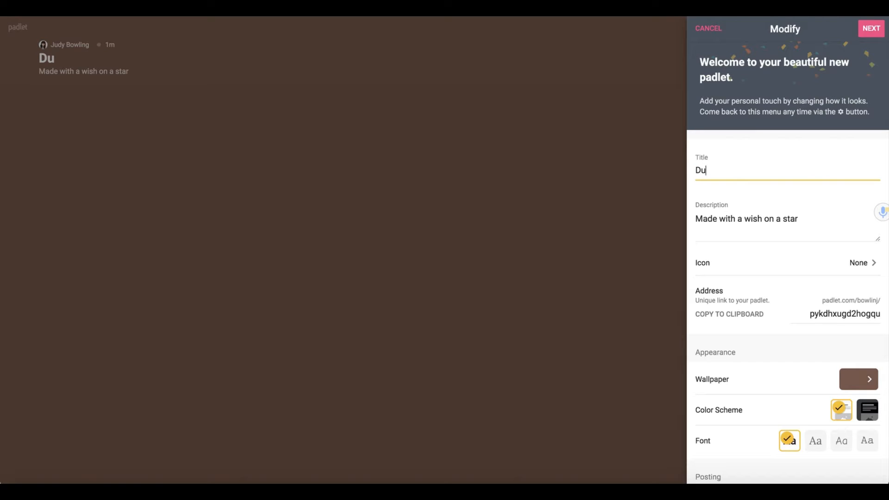
key("BackSpace")
type("igital")
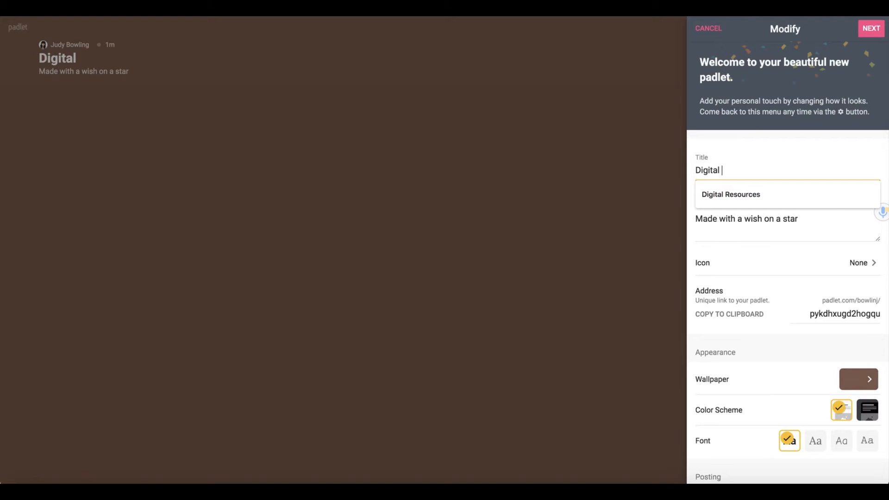
left_click(746, 203)
Step: Set the description to 'Share your favorite resources to get your students excited about reading!'
left_click(809, 217)
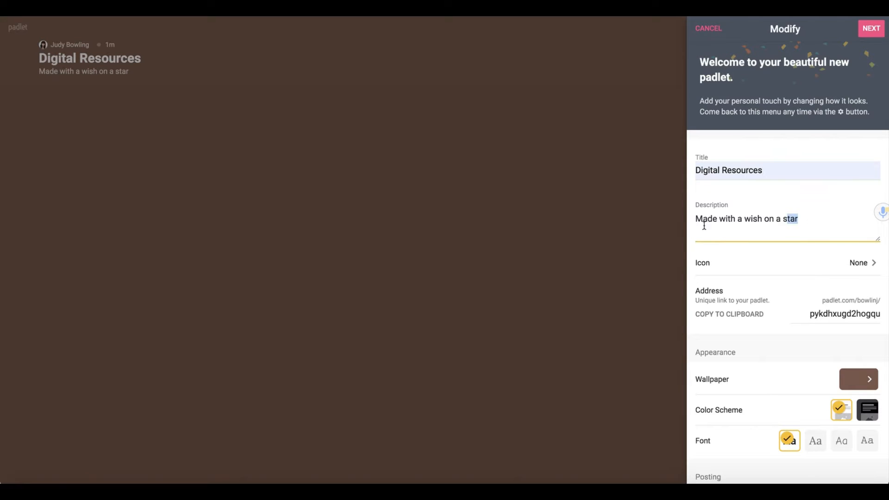
left_click_drag(687, 221, 688, 216)
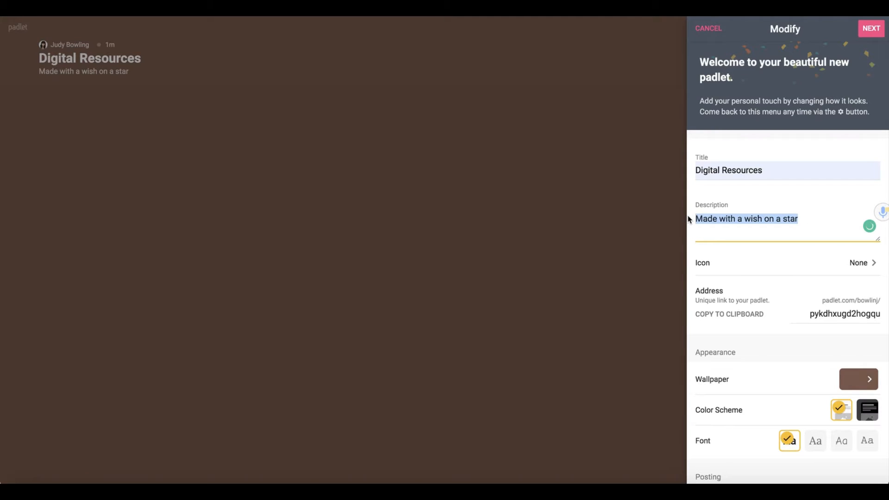
type("Share ")
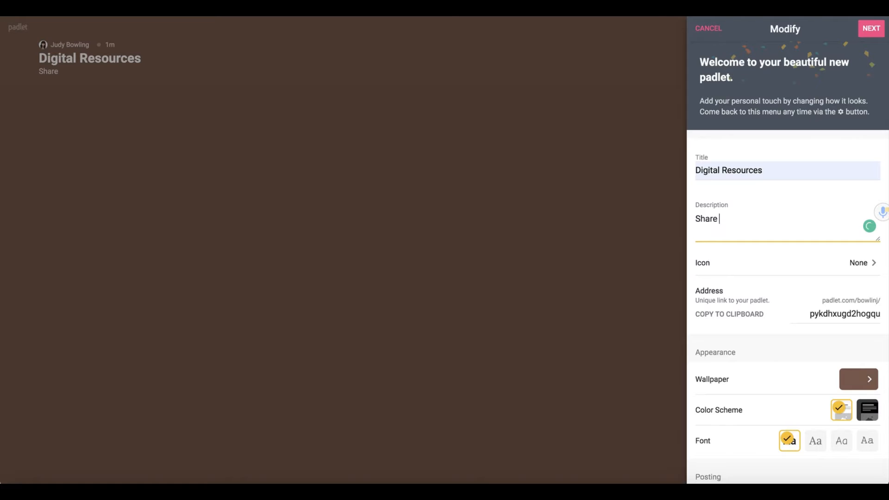
type("your favorite resources ")
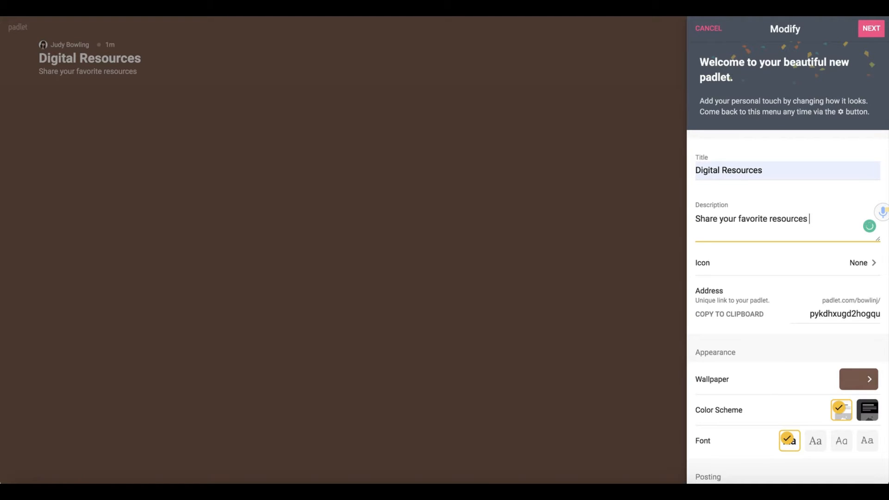
type("to get your students excite")
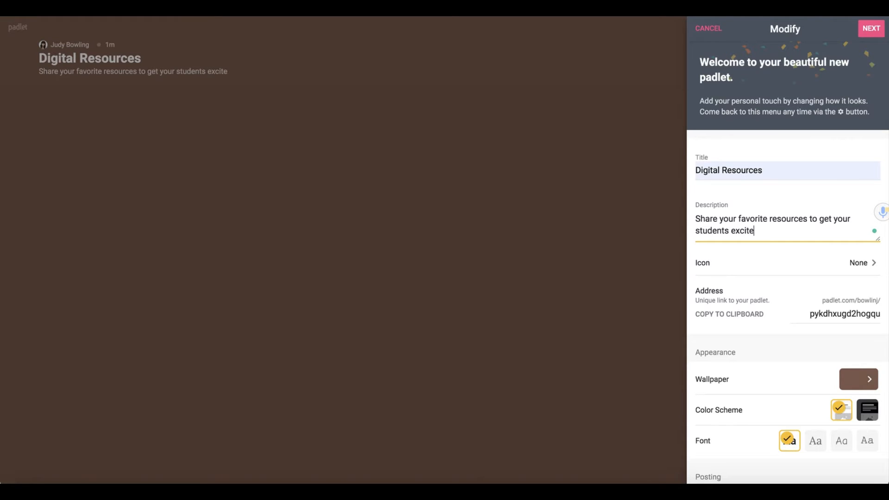
type("d about reading!")
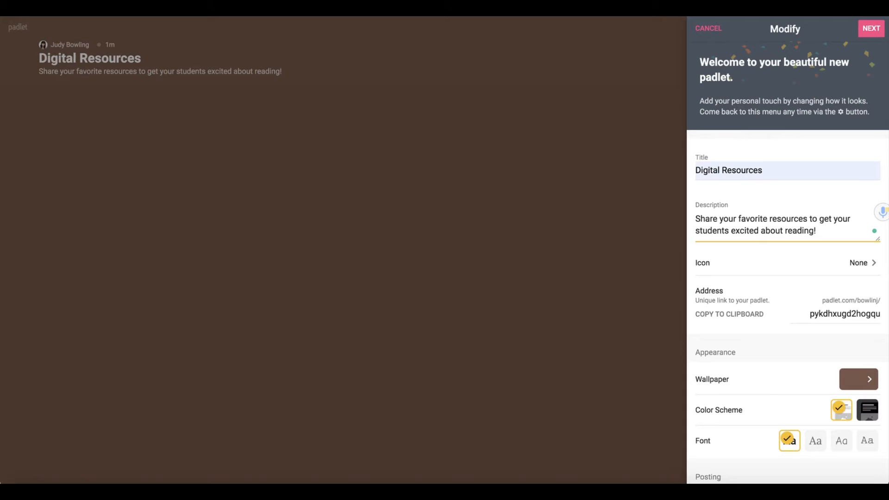
scroll(831, 159, "down", 2)
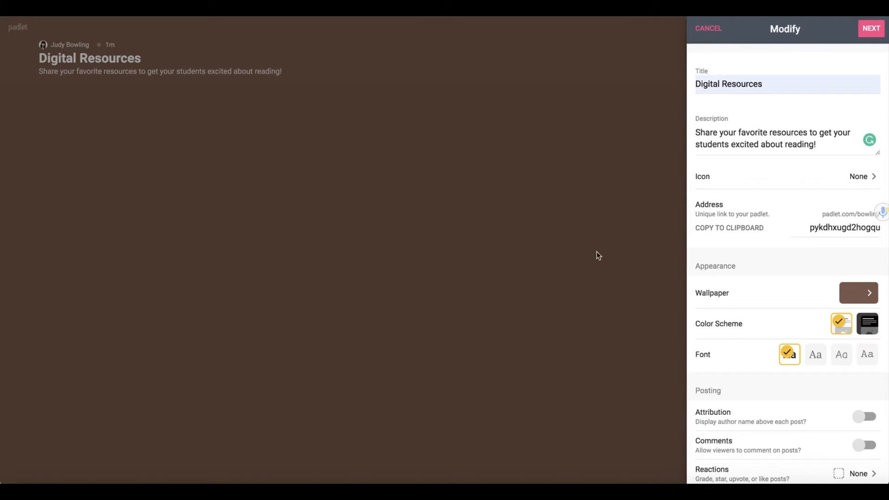
Step: Set the board icon to the stack-of-books emoji from Objects
left_click(863, 182)
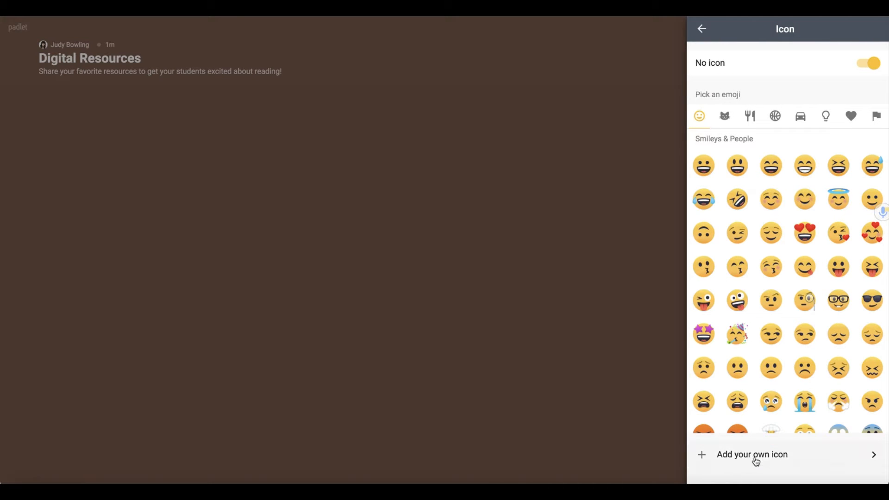
left_click(826, 117)
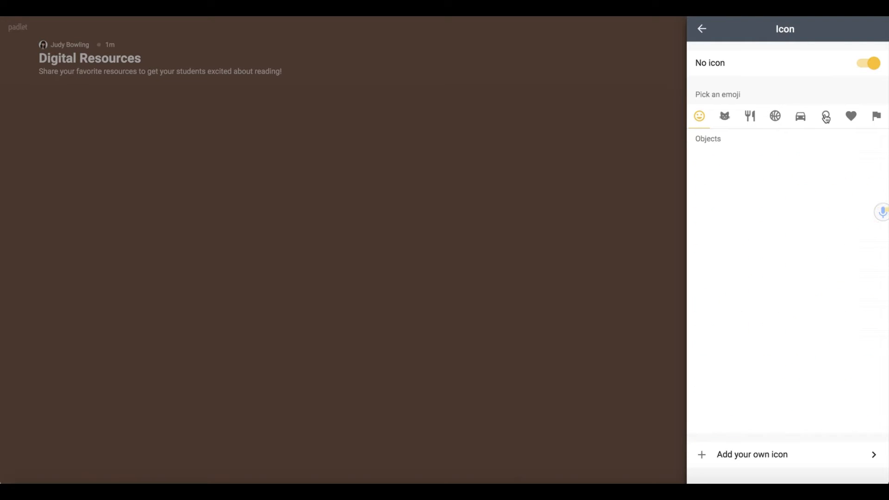
scroll(784, 250, "down", 10)
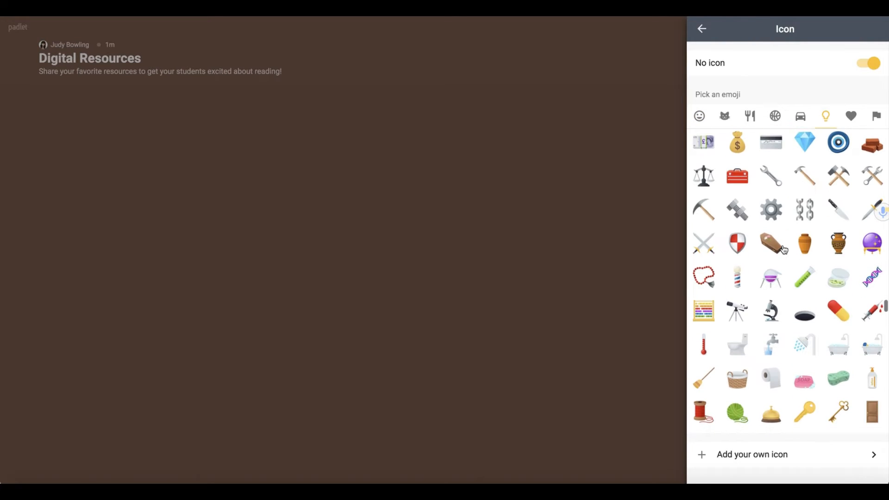
scroll(784, 250, "down", 5)
scroll(784, 250, "down", 3)
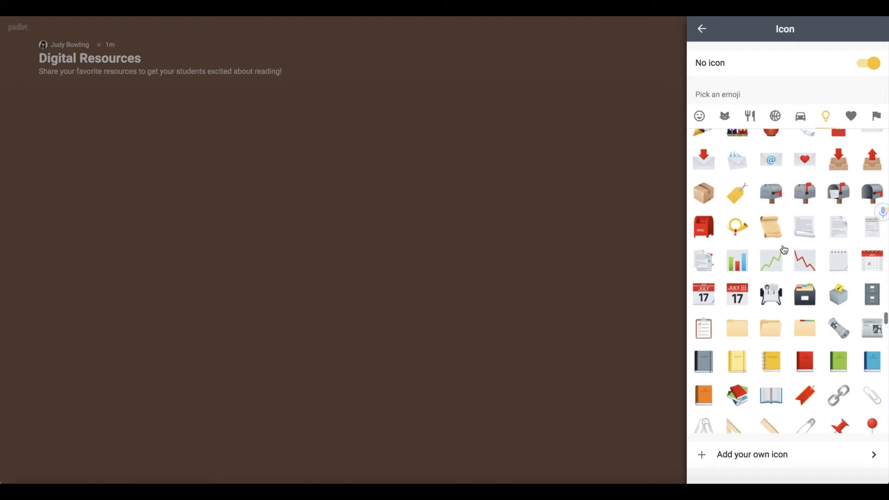
left_click(738, 268)
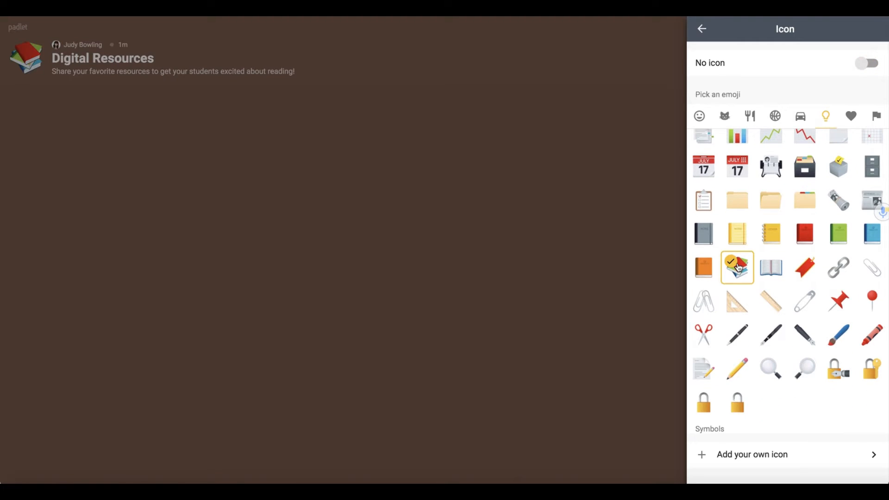
left_click(702, 30)
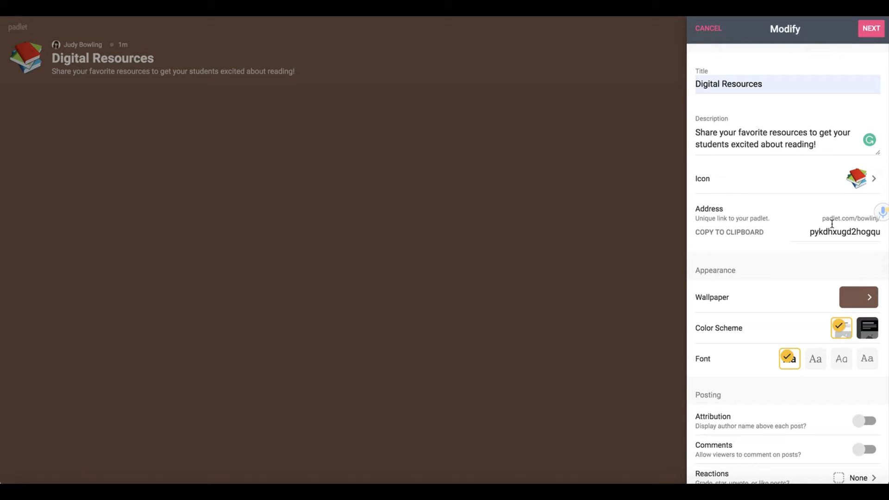
Step: Apply the Vinyl pattern from Textures and Patterns as the wallpaper
scroll(831, 224, "down", 4)
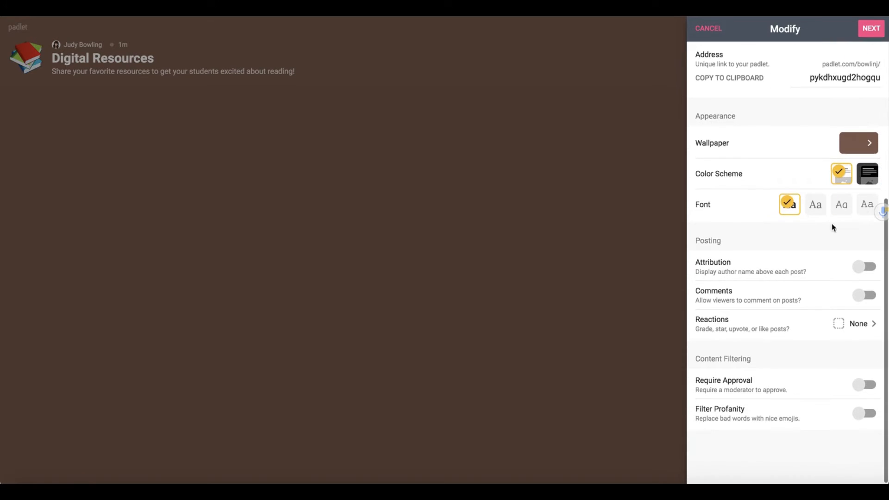
left_click(871, 147)
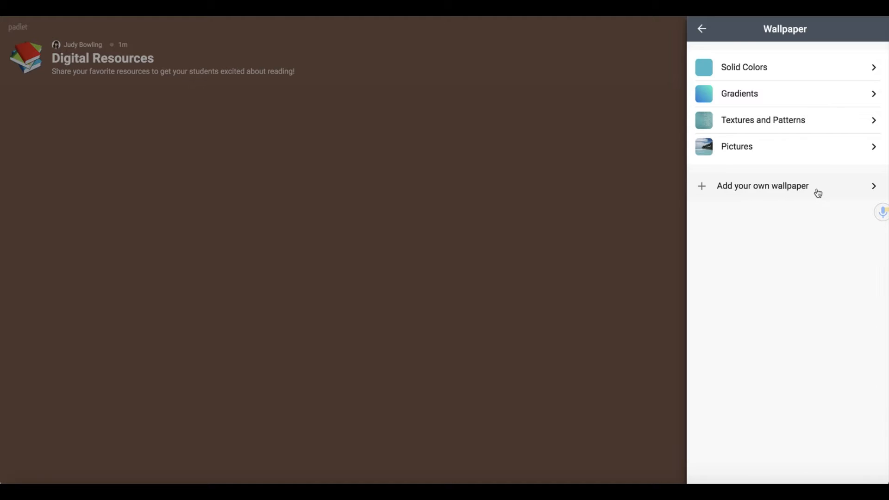
left_click(872, 123)
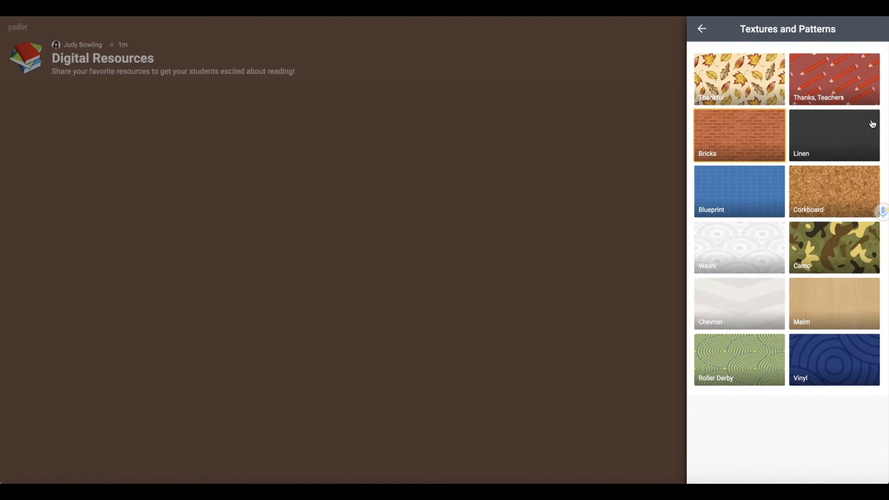
left_click(837, 369)
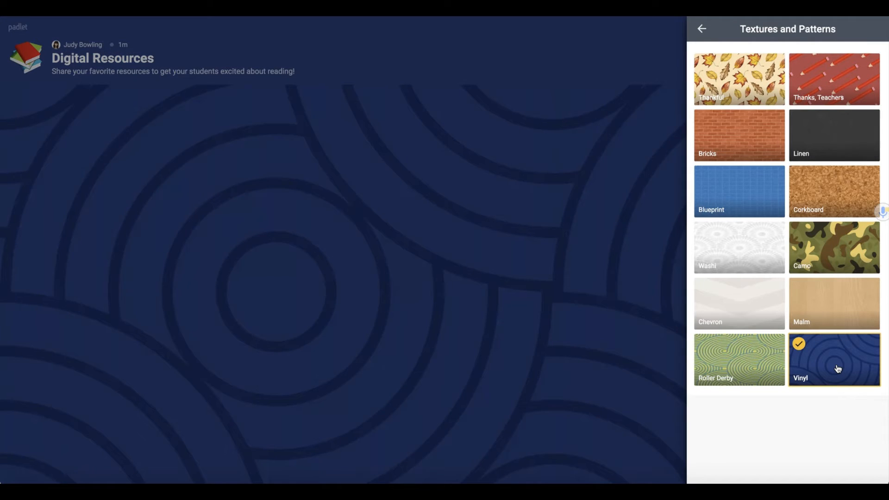
left_click(702, 30)
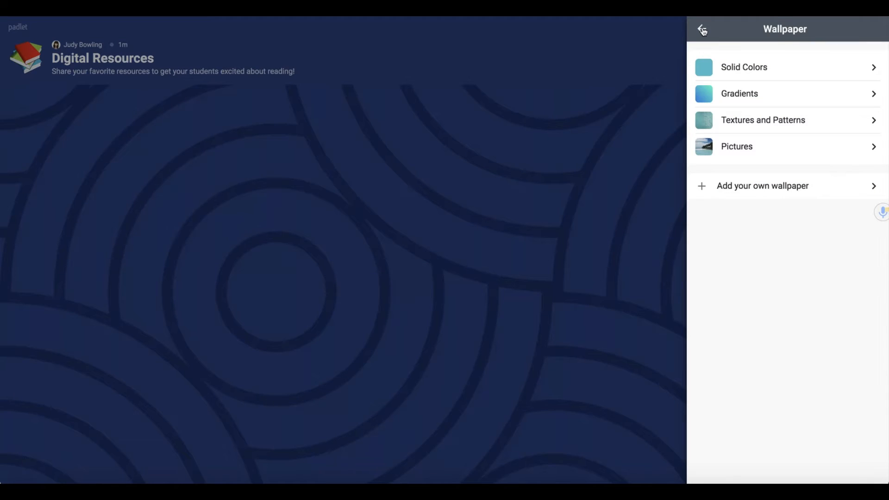
left_click(702, 29)
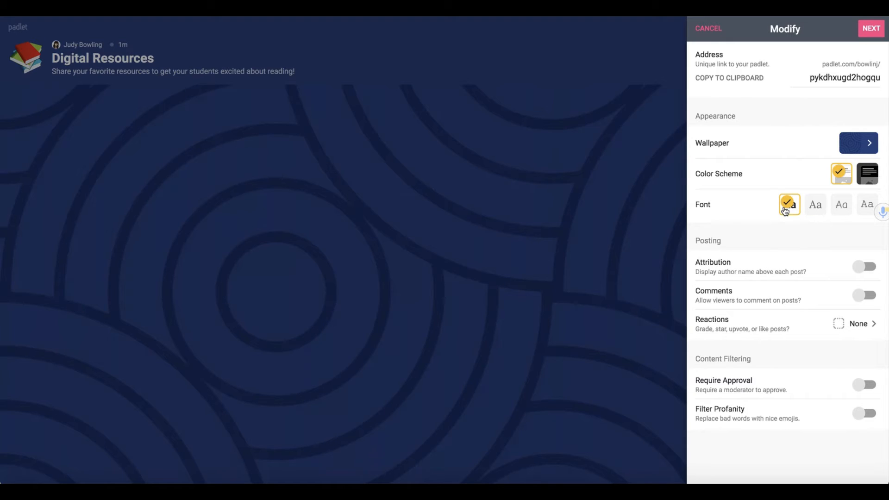
Step: Try the serif, rounded and monospace fonts, then restore the original sans-serif font
left_click(815, 208)
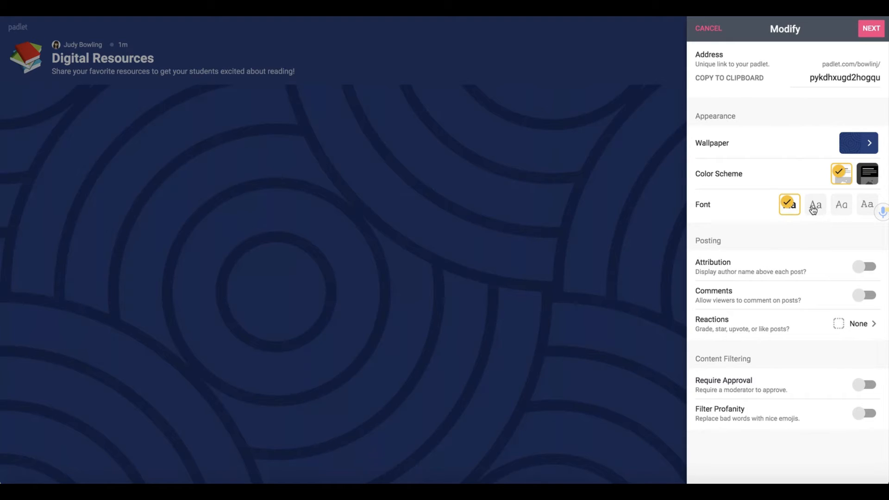
left_click(842, 207)
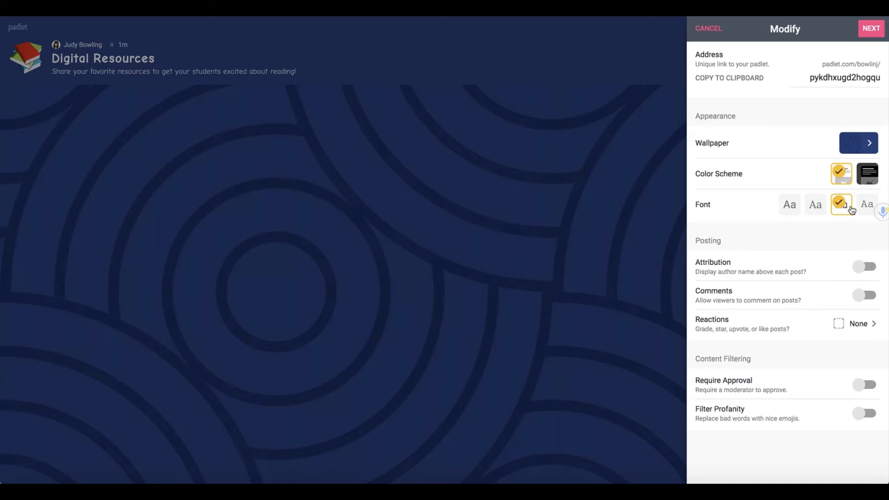
left_click(867, 206)
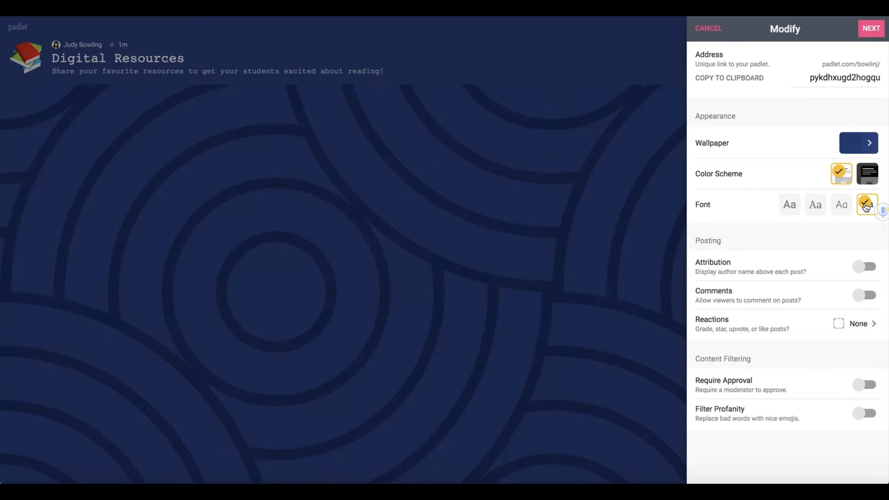
left_click(842, 209)
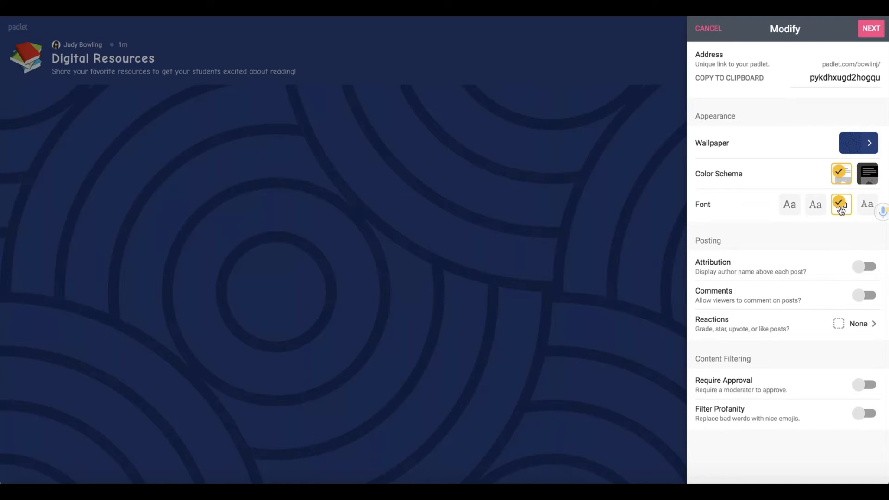
left_click(816, 209)
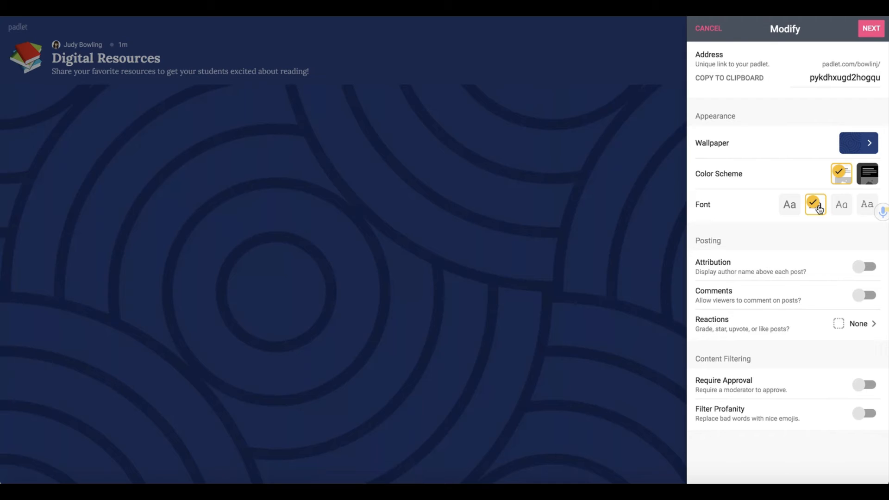
left_click(786, 209)
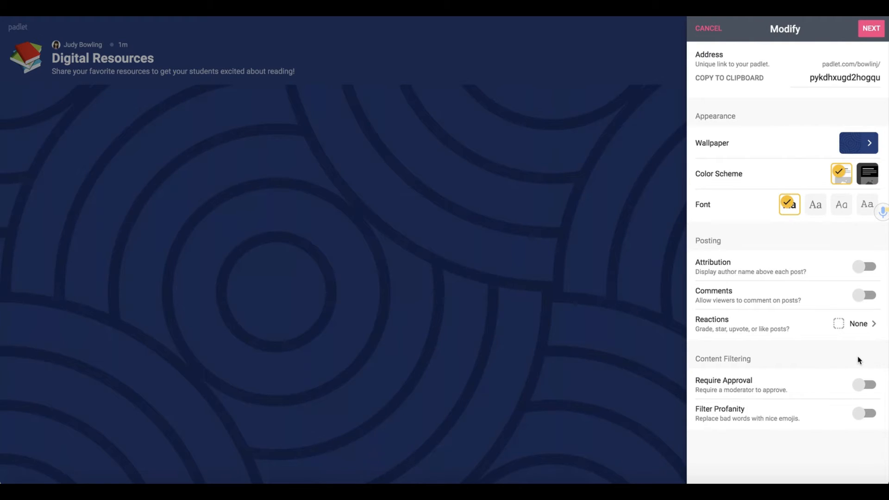
Step: Leave Require Approval and Filter Profanity off after toggling them, and save the settings
left_click(875, 388)
left_click(867, 417)
left_click(862, 416)
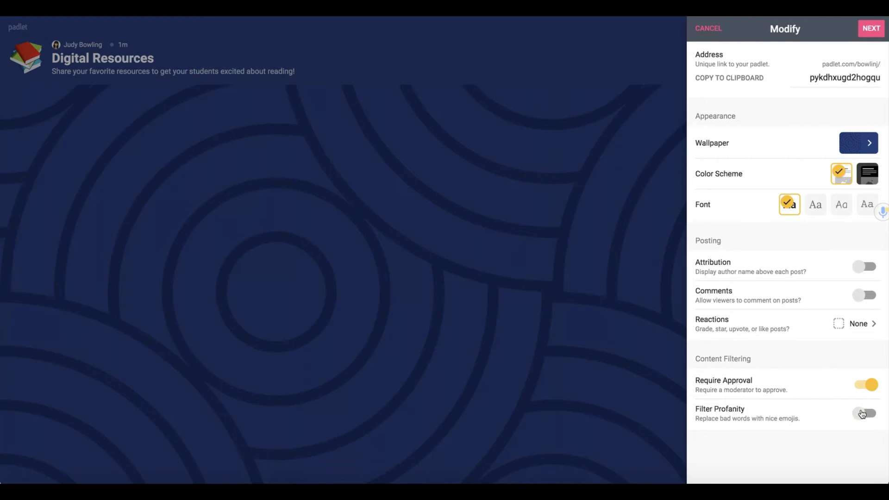
left_click(861, 386)
left_click(871, 29)
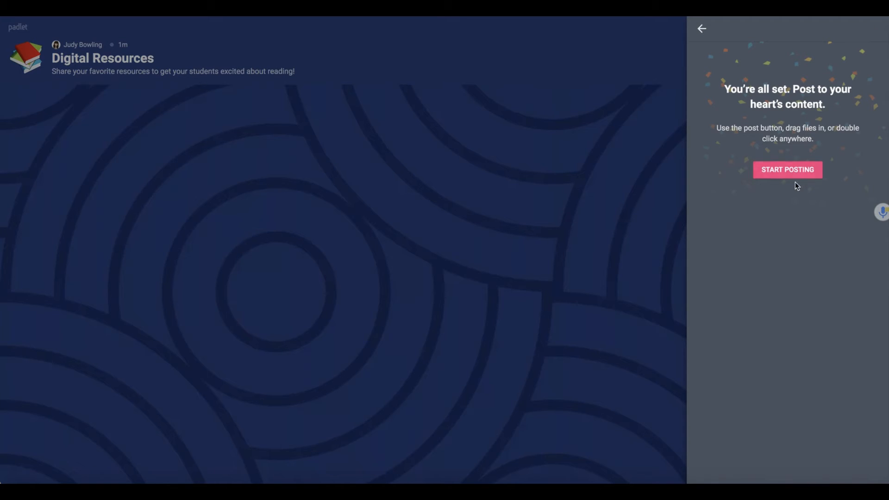
Step: Discard two empty trial posts and delete the butterfly timeline post
left_click(788, 170)
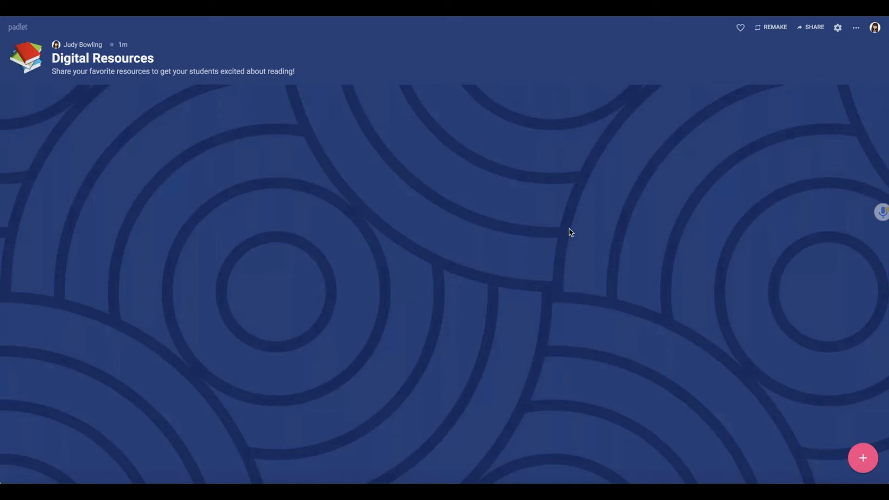
double_click(413, 183)
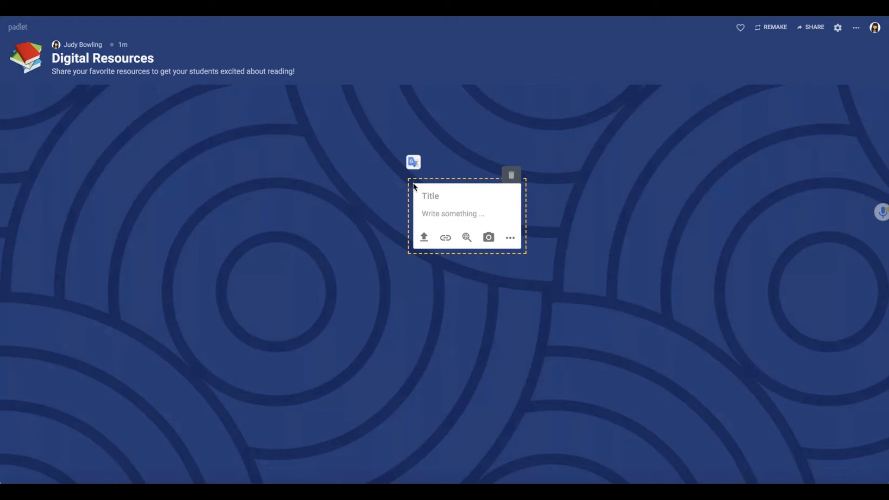
left_click(600, 272)
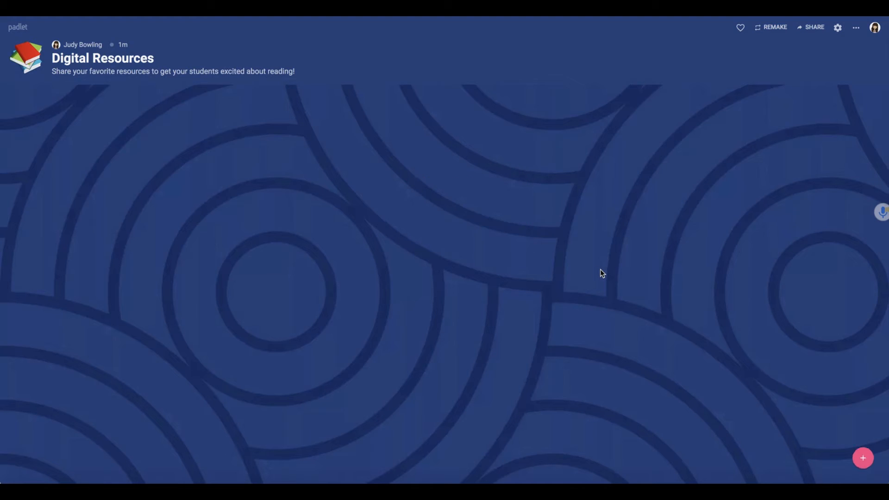
left_click(863, 458)
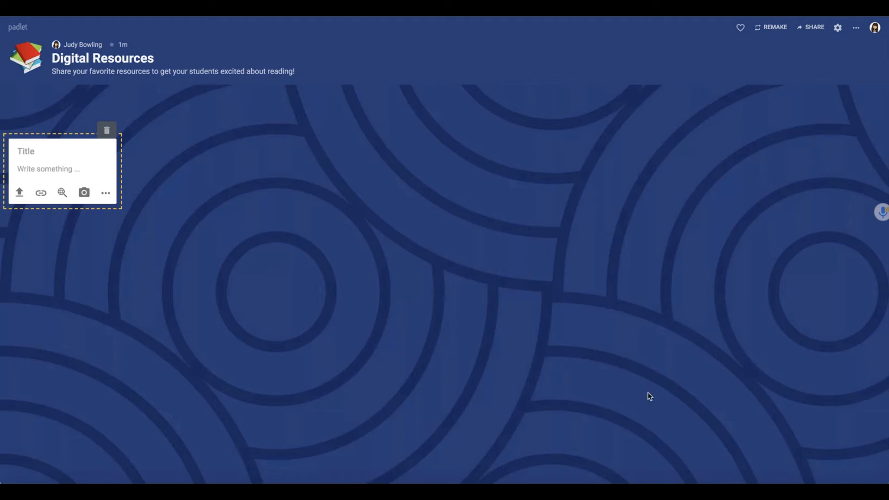
left_click(455, 335)
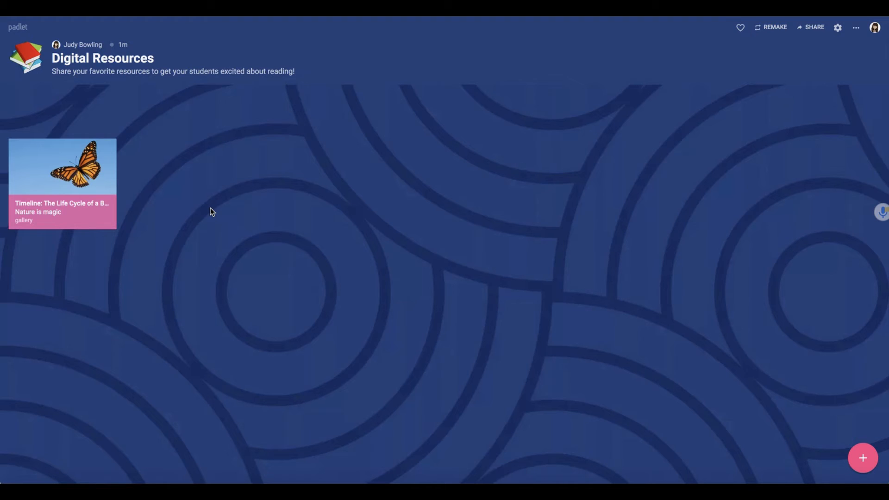
left_click(90, 135)
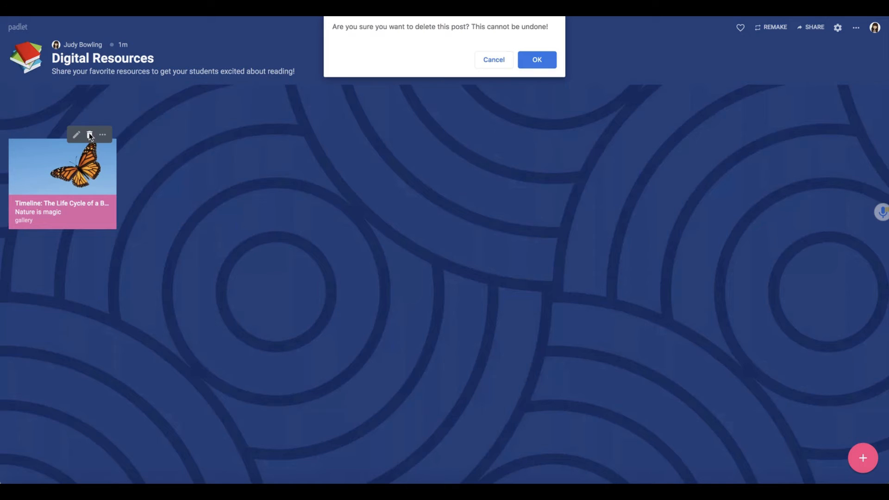
left_click(537, 60)
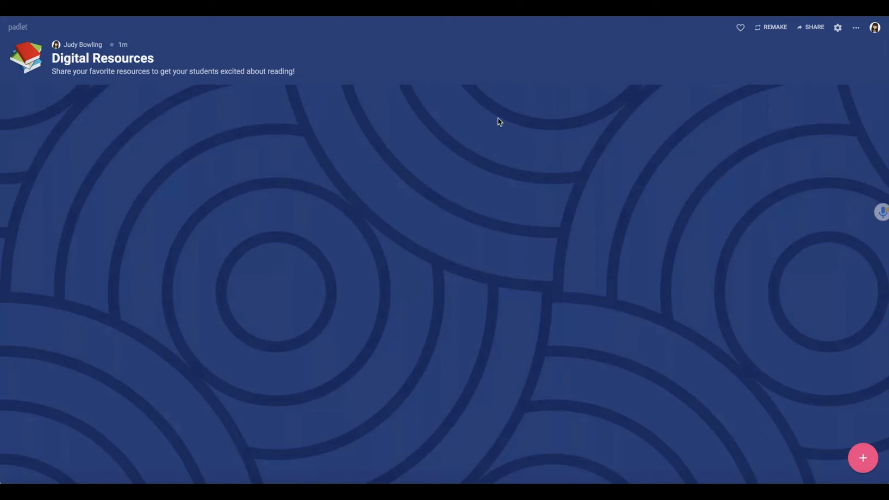
Step: Add a new post titled 'Michigan eLibrary'
double_click(449, 200)
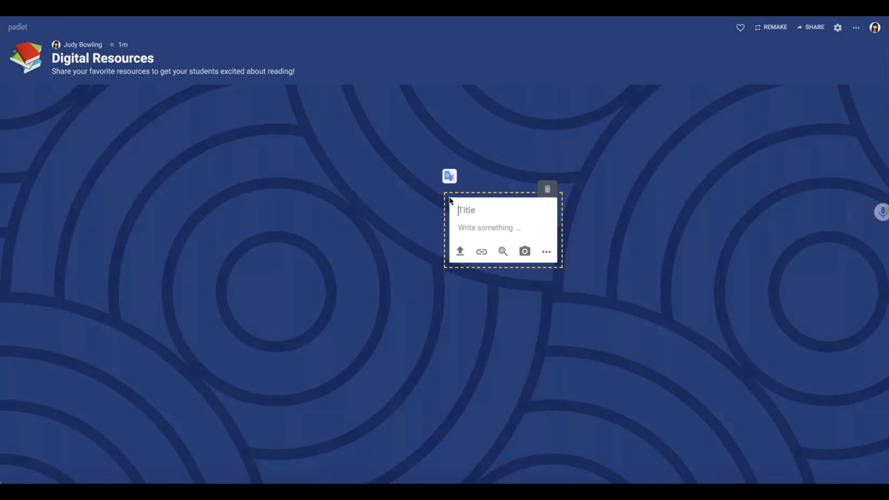
type("Michigan eLibrar")
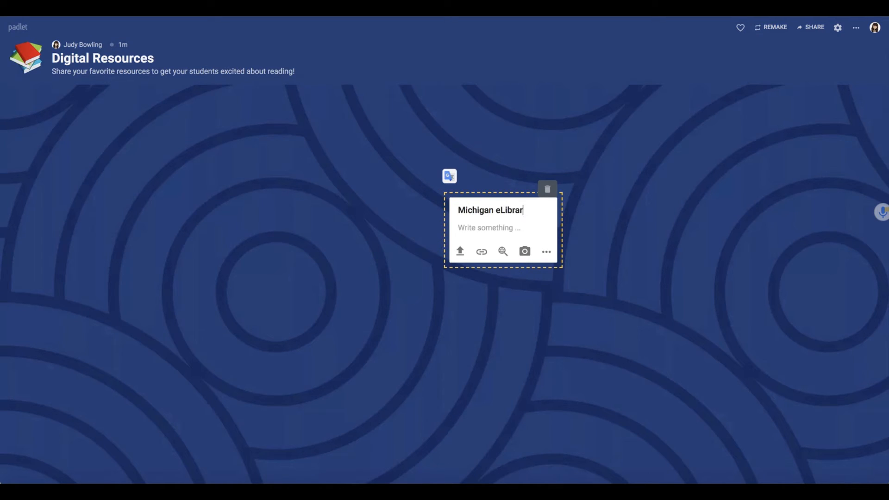
type("y")
Step: Write the post body 'This is an excellent free resource for Michigan residents.'
left_click(467, 228)
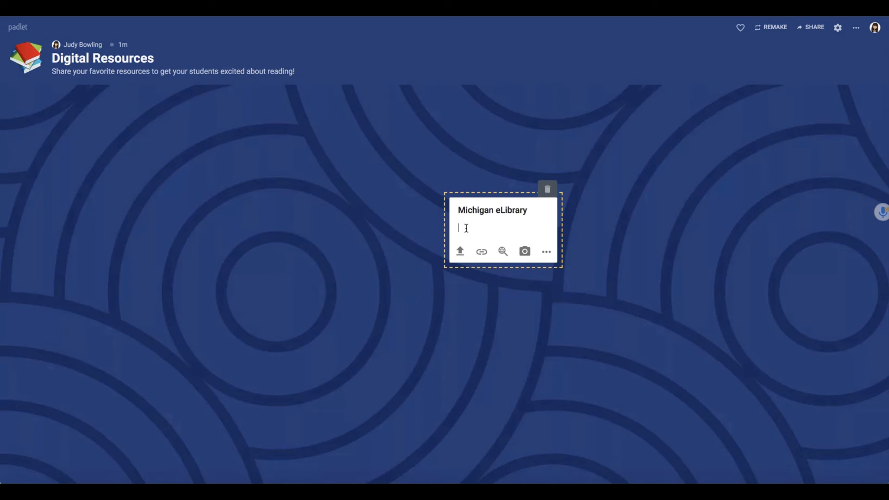
type("This is an excellent free resource fo")
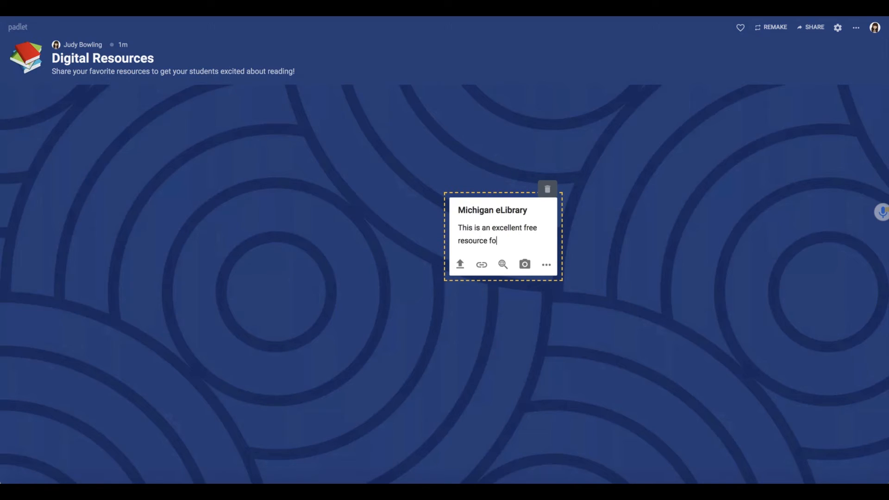
type("r Michigan residents")
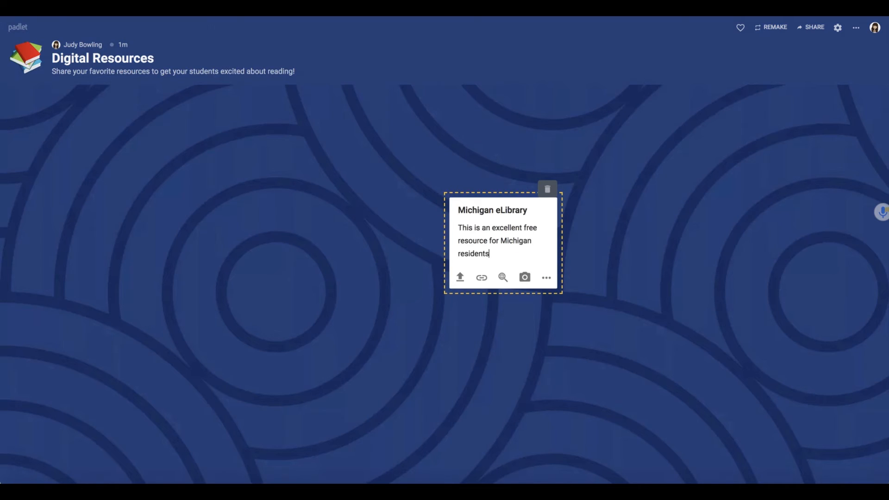
type(".")
left_click(621, 229)
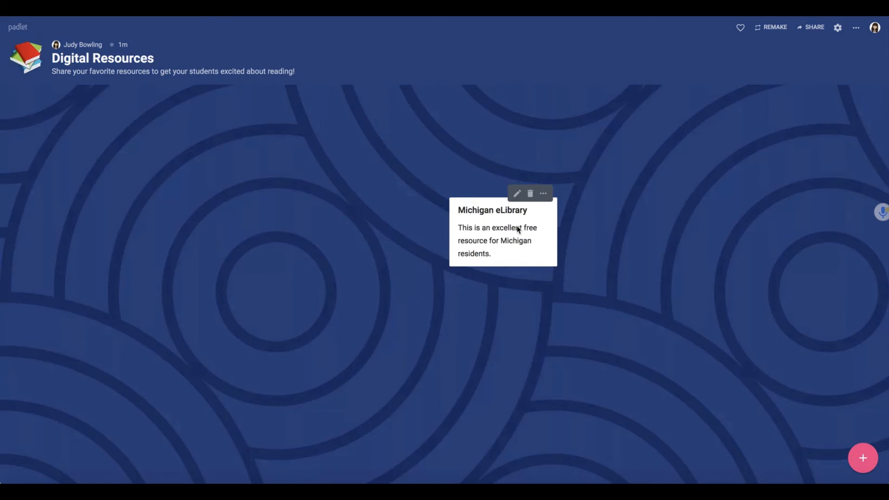
Step: Nudge the Michigan eLibrary post up-left, reopen it, and show every attachment type
left_click_drag(493, 220, 456, 177)
left_click(456, 185)
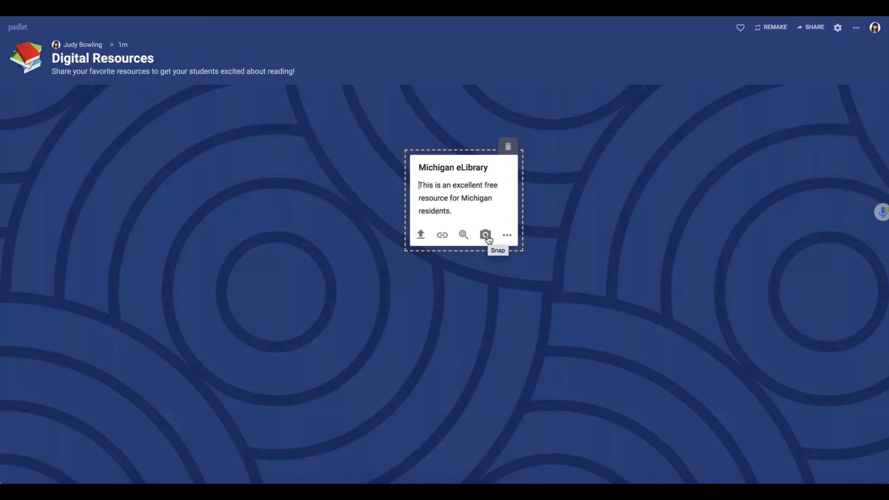
left_click(508, 238)
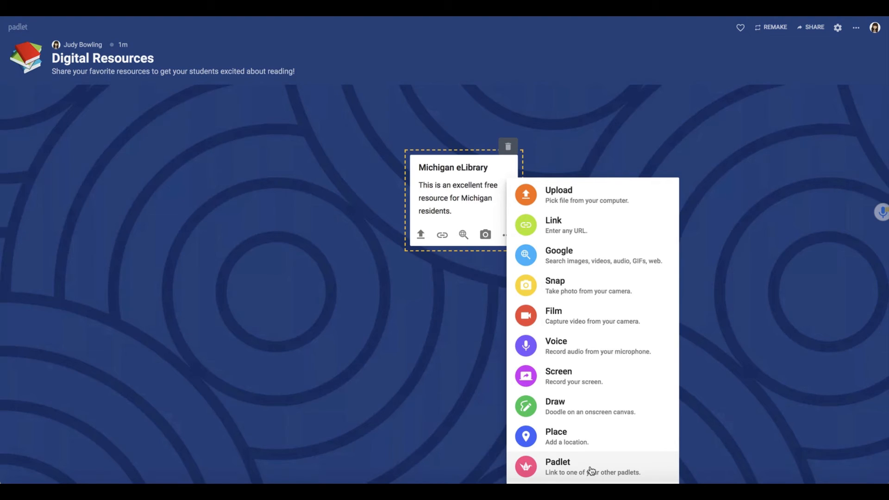
Step: Upload mel.png from the computer to the post and add the text 'Mel.org'
left_click(531, 197)
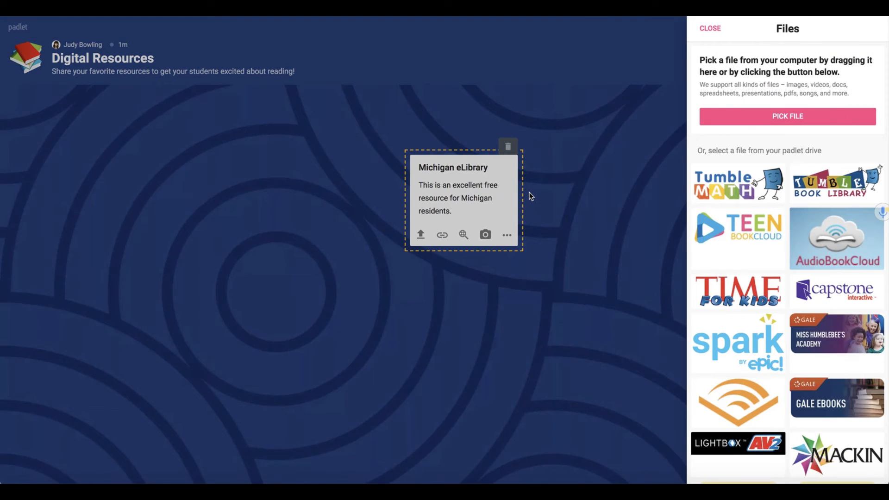
left_click(772, 120)
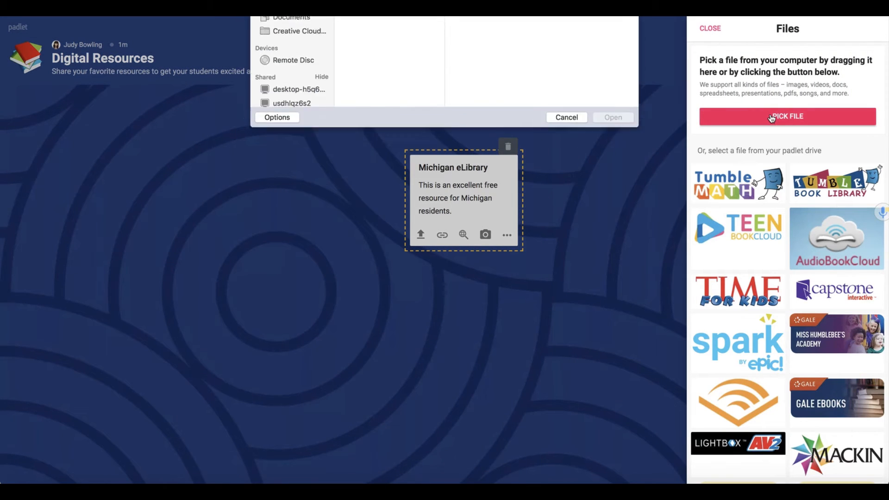
left_click(362, 31)
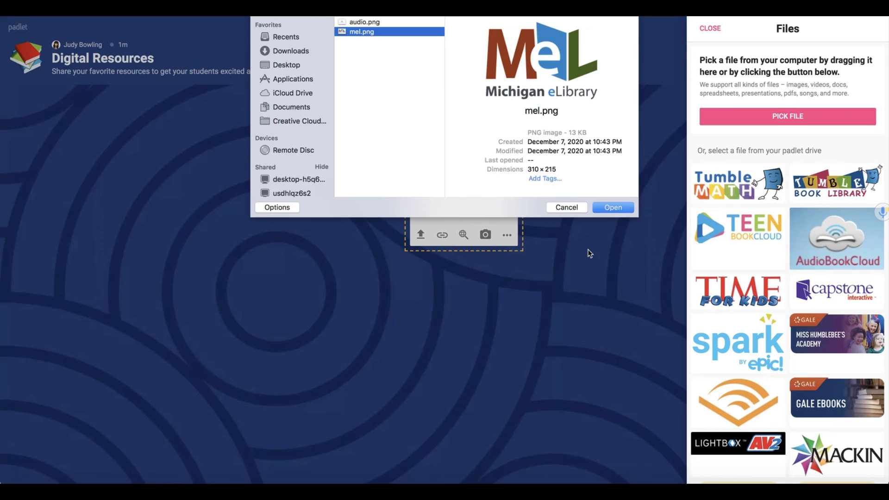
left_click(612, 208)
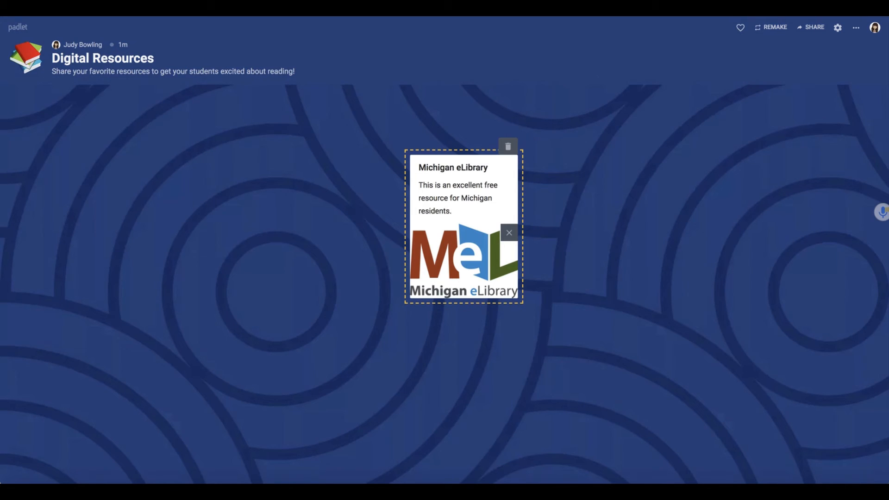
type("Mel.org")
left_click_drag(482, 211, 456, 211)
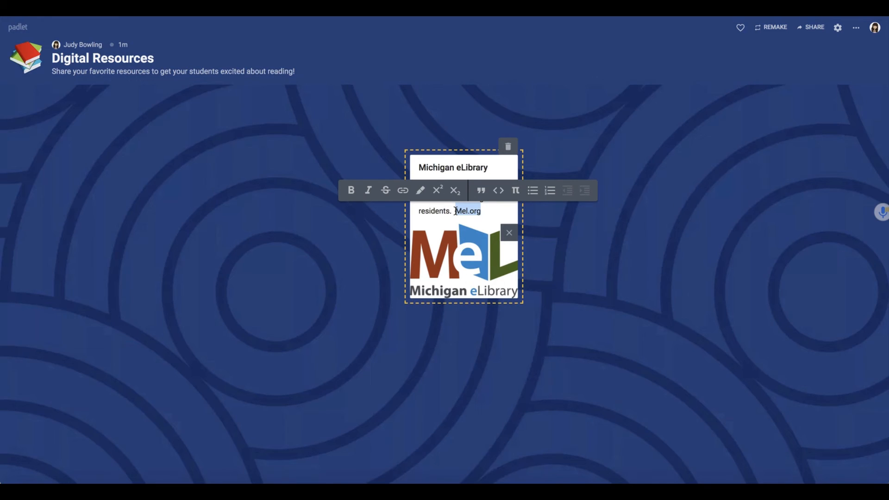
left_click(402, 190)
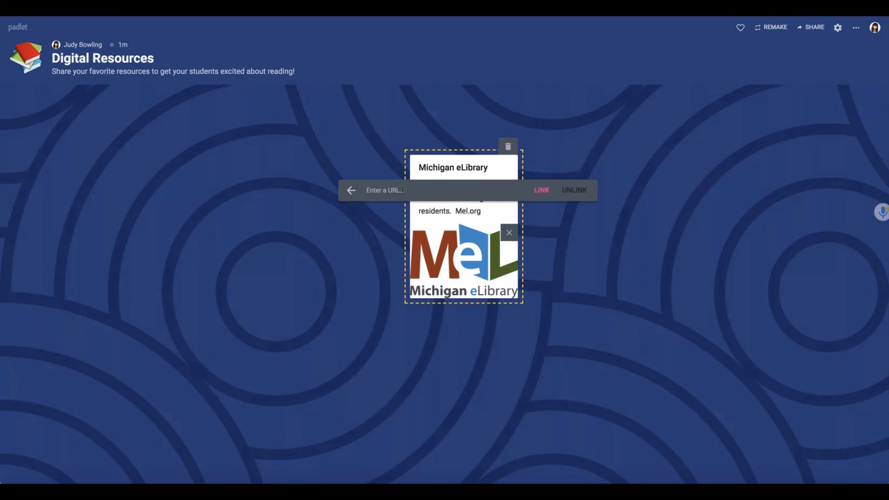
left_click(403, 190)
type("http")
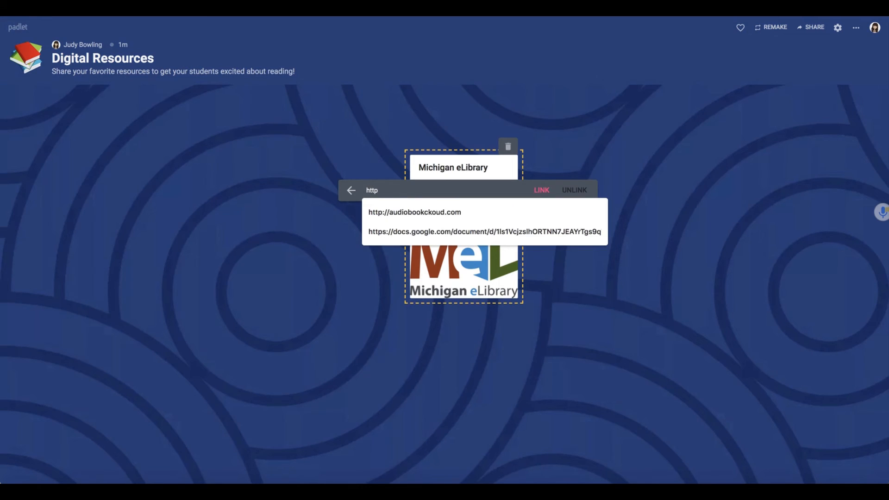
type("://mel")
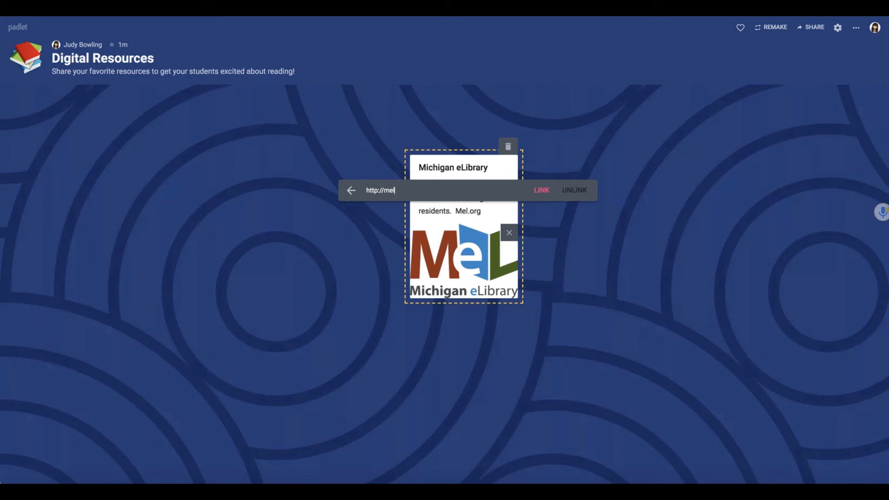
type(".org")
left_click(543, 191)
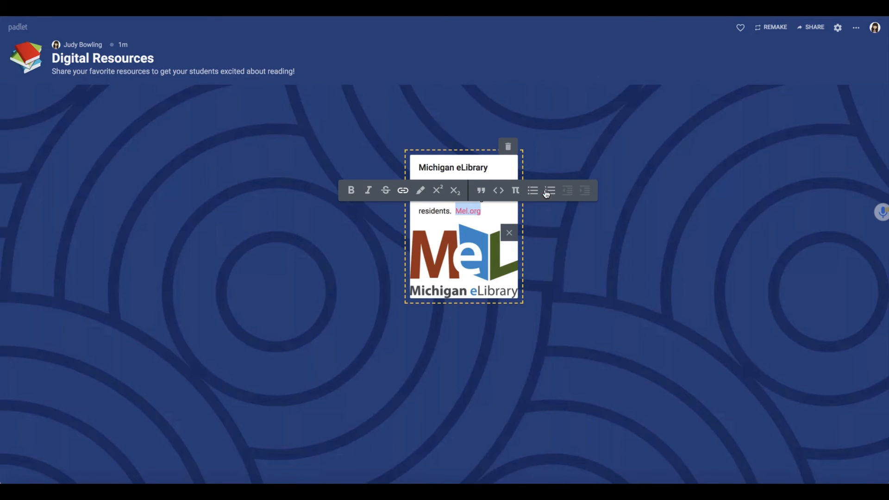
left_click(582, 287)
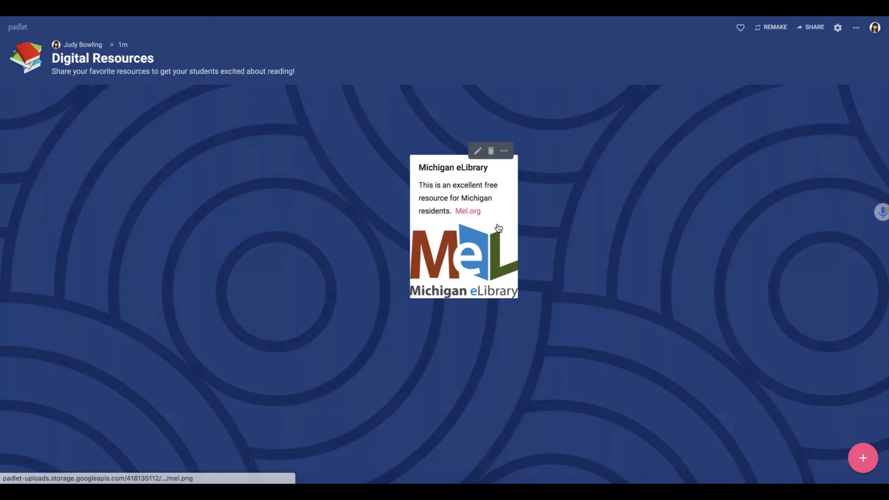
left_click_drag(498, 227, 131, 174)
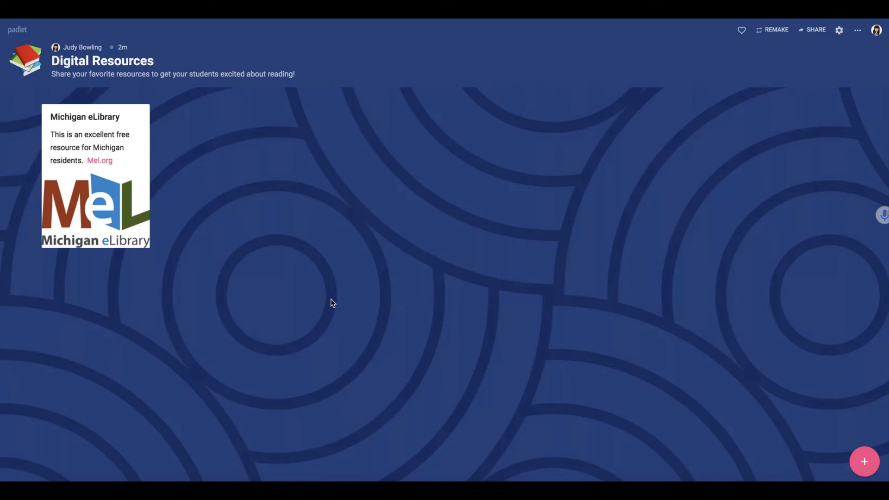
Step: Add the collaborator's account as a board member with Can write permission and save it
left_click(815, 31)
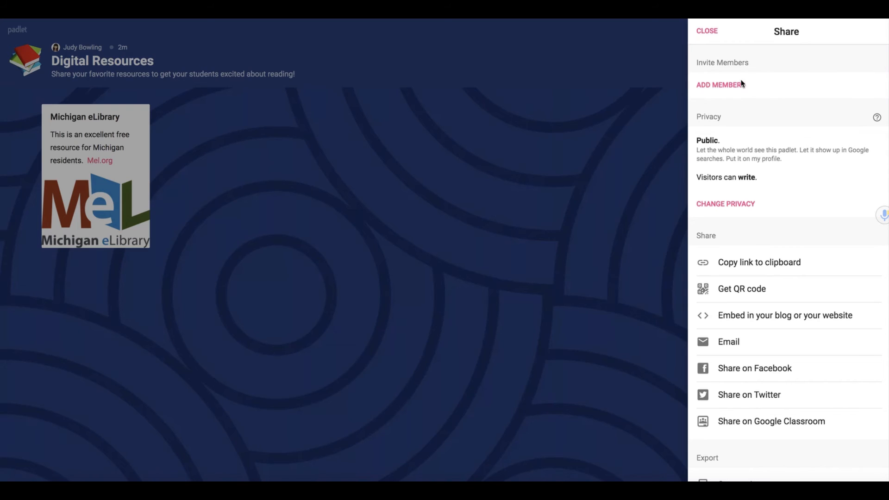
left_click(718, 89)
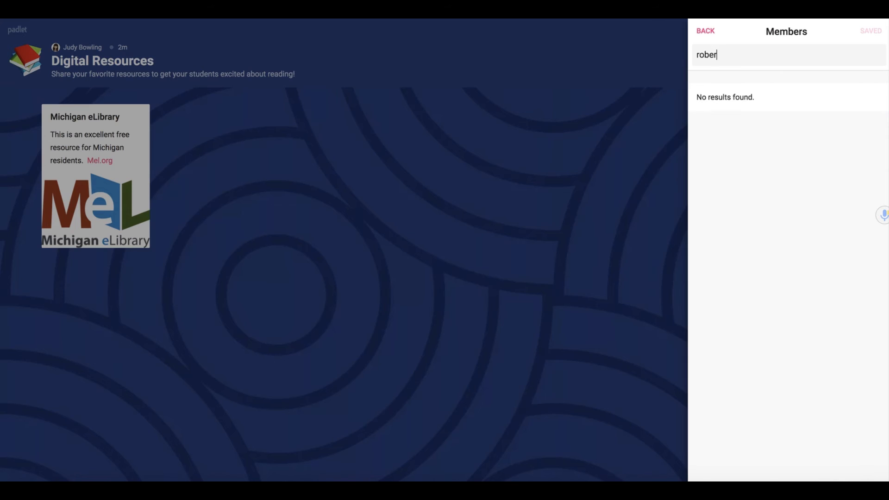
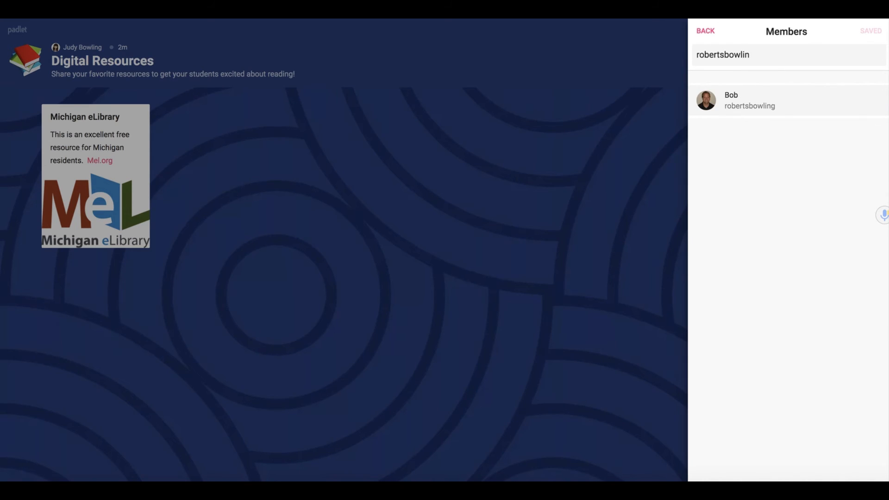
left_click(792, 107)
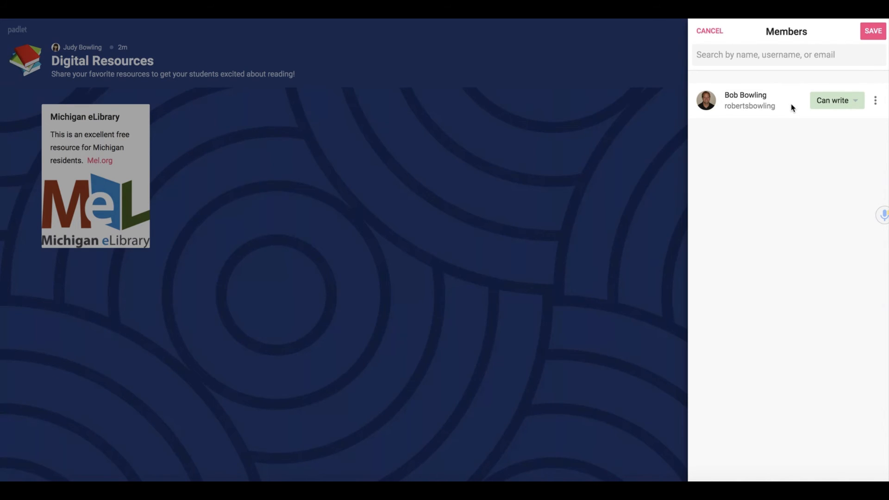
left_click(856, 103)
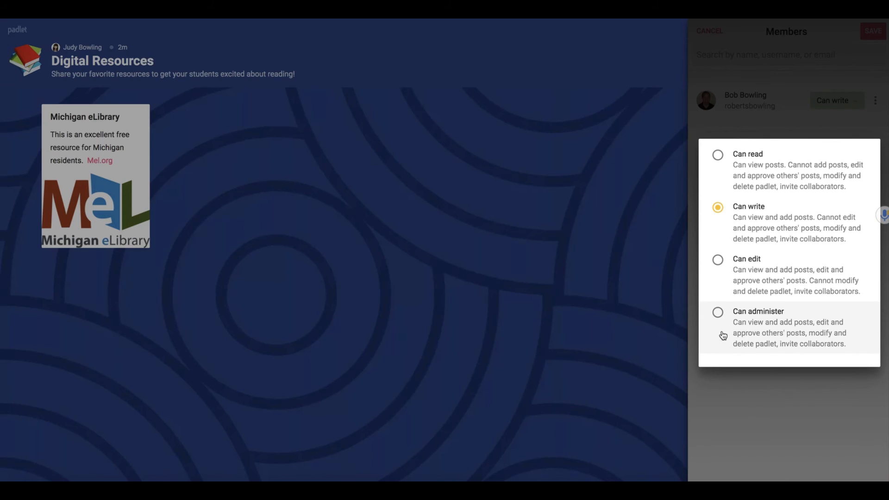
left_click(708, 124)
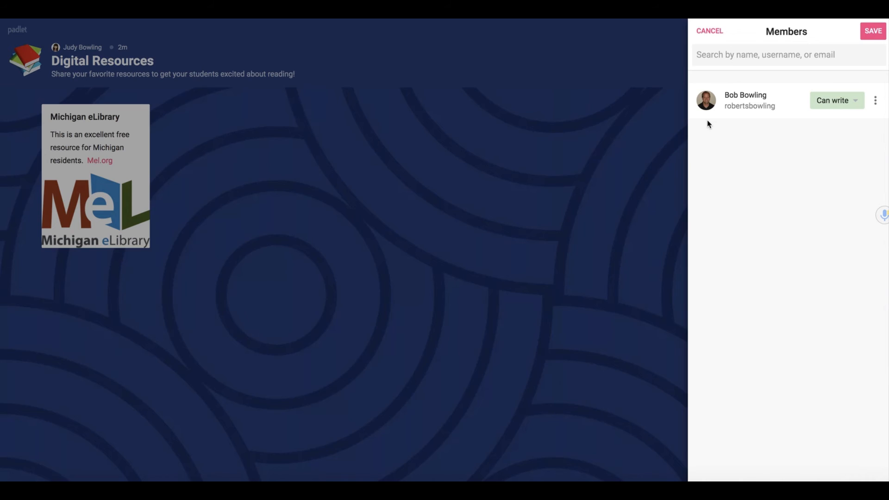
left_click(870, 33)
left_click(704, 33)
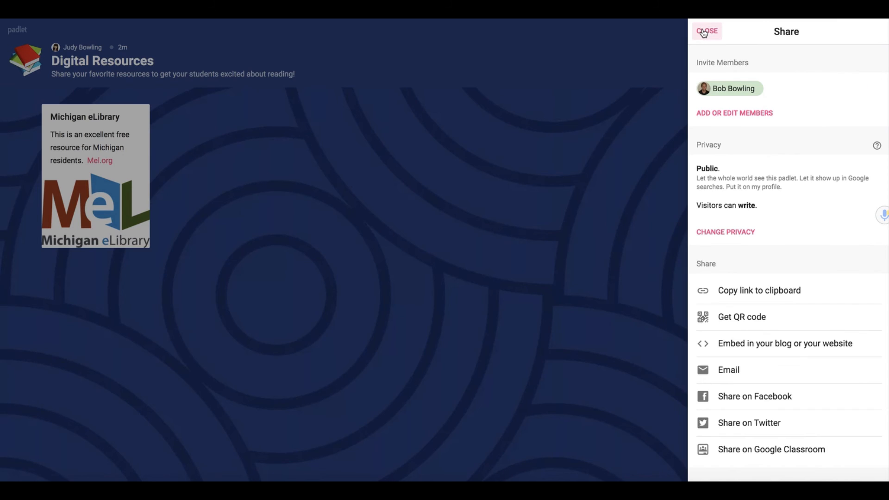
scroll(790, 205, "down", 1)
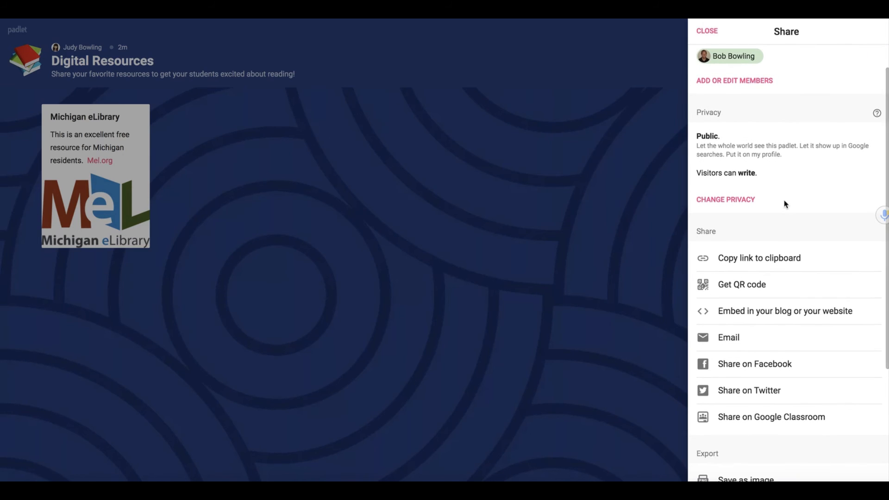
Step: Preview the Private, Password and Secret privacy levels, then switch the board back to Public
left_click(713, 201)
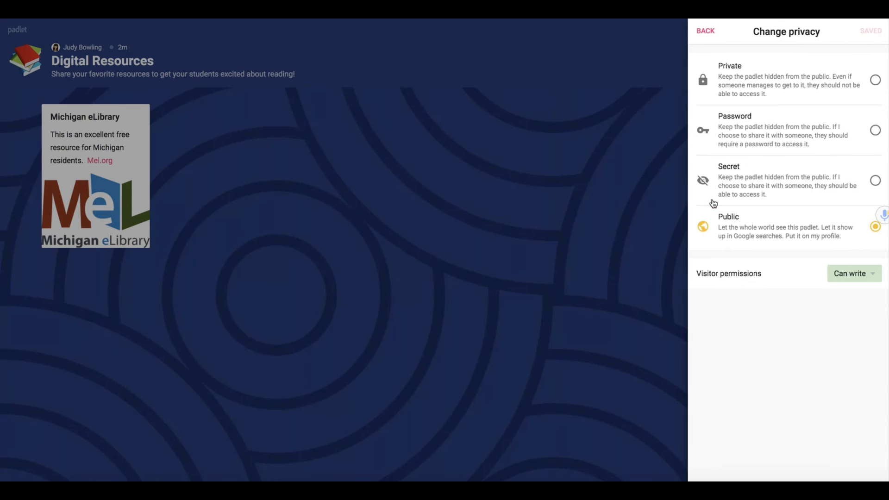
left_click(875, 79)
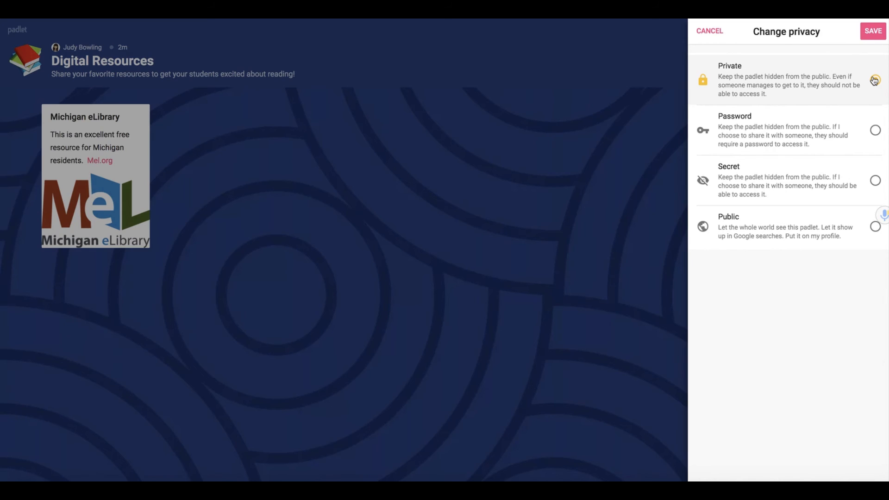
left_click(875, 131)
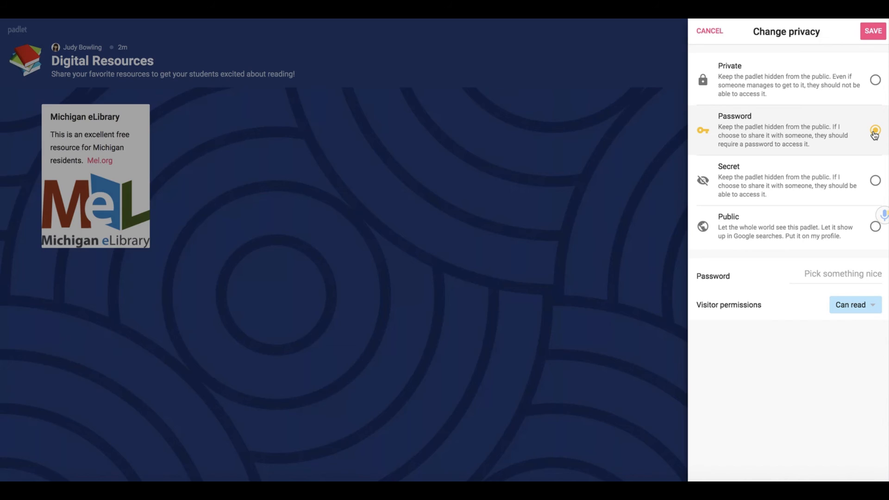
left_click(875, 182)
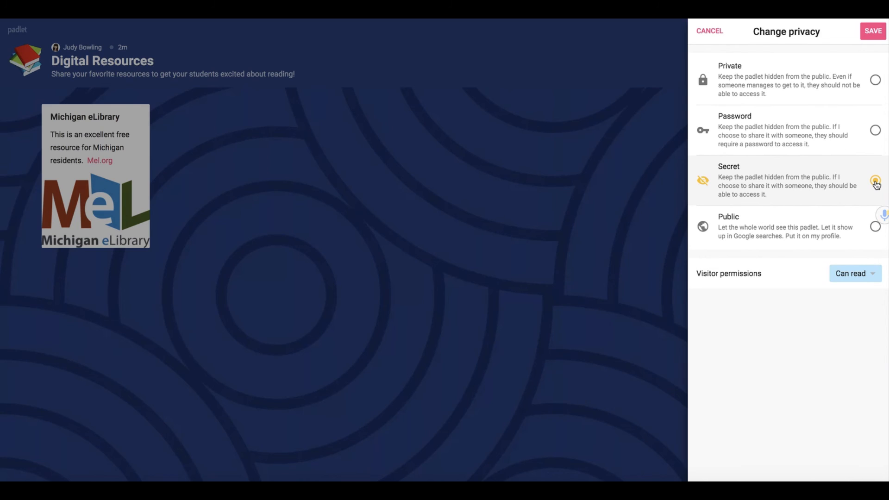
left_click(875, 227)
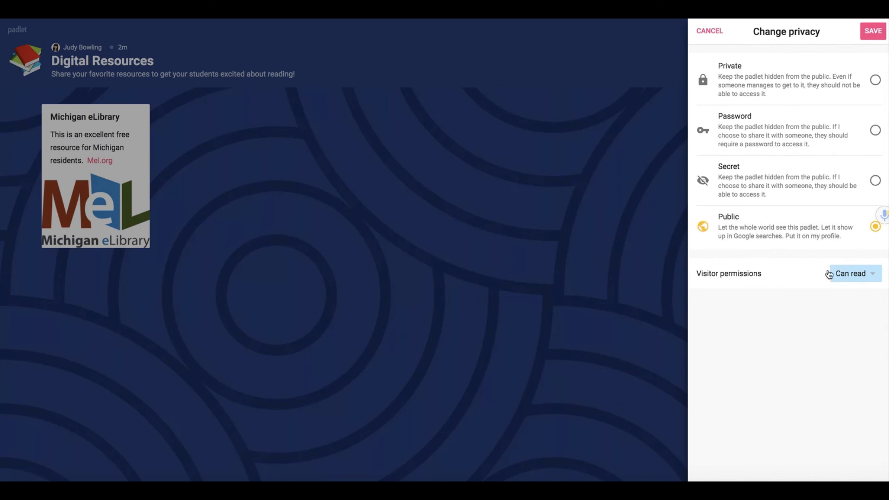
Step: Set visitor permission to Can write, after briefly trying Can edit
left_click(873, 277)
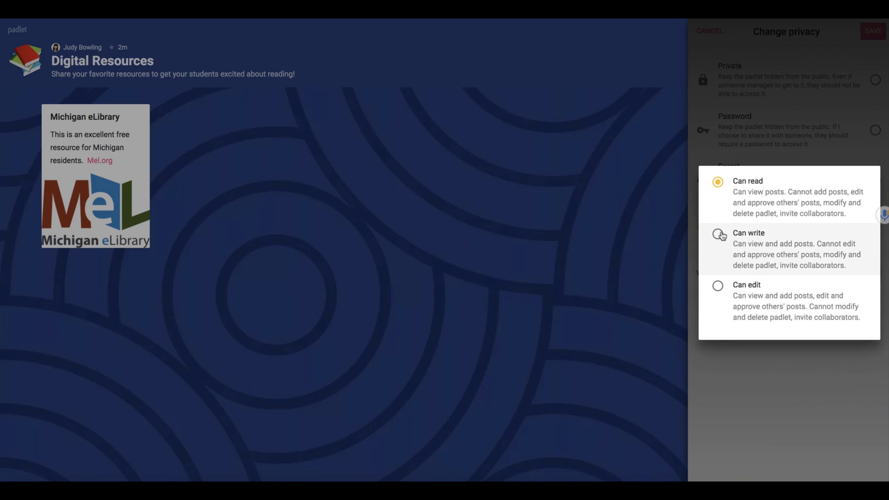
left_click(720, 238)
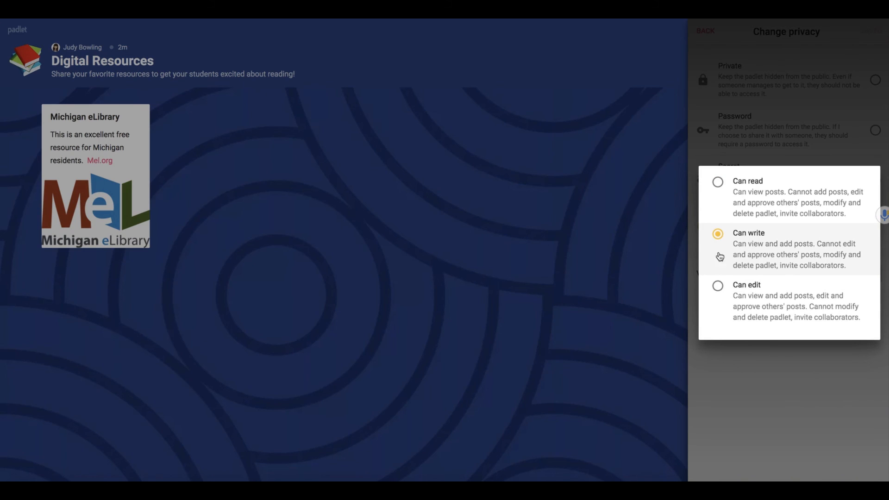
left_click(718, 287)
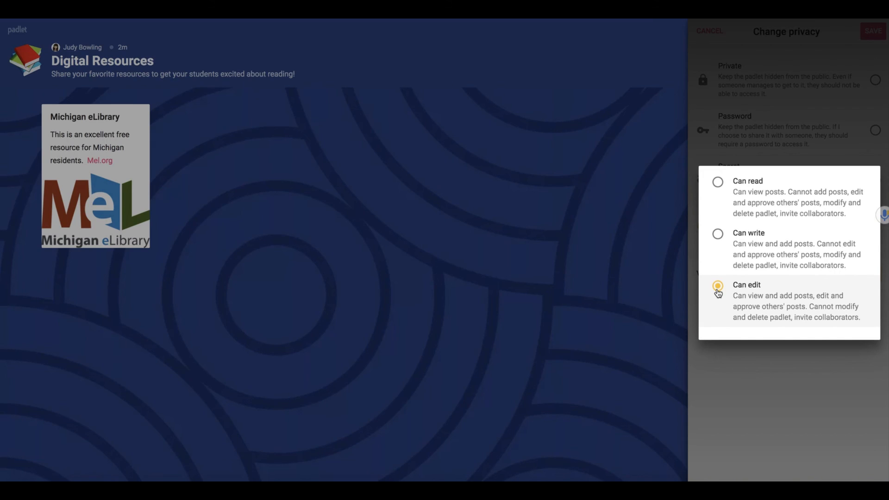
left_click(719, 235)
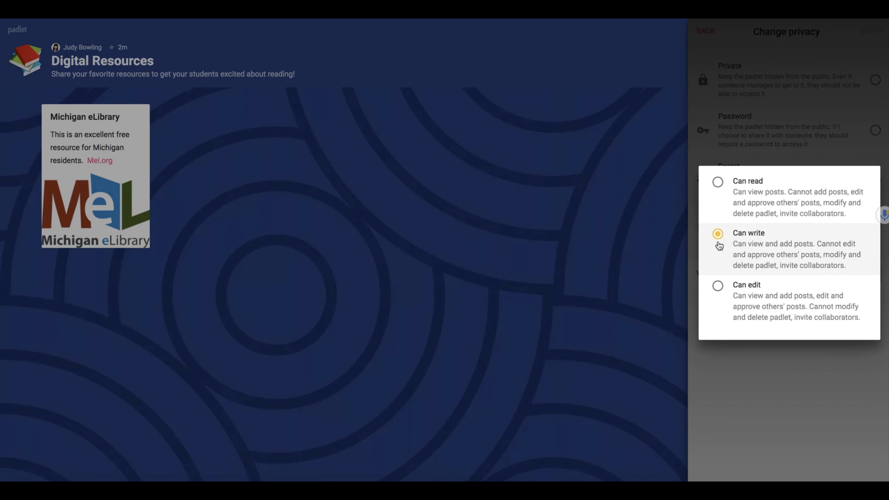
left_click(727, 393)
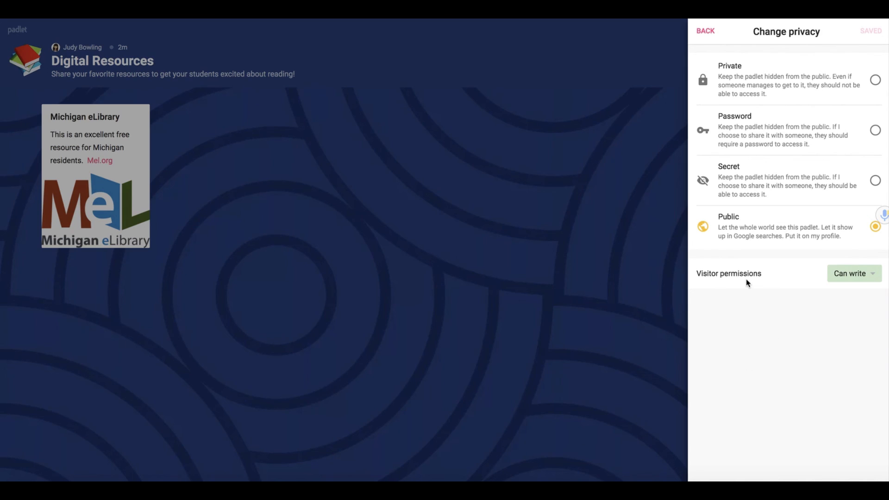
Step: Copy the Digital Resources board link from the Share panel
left_click(705, 34)
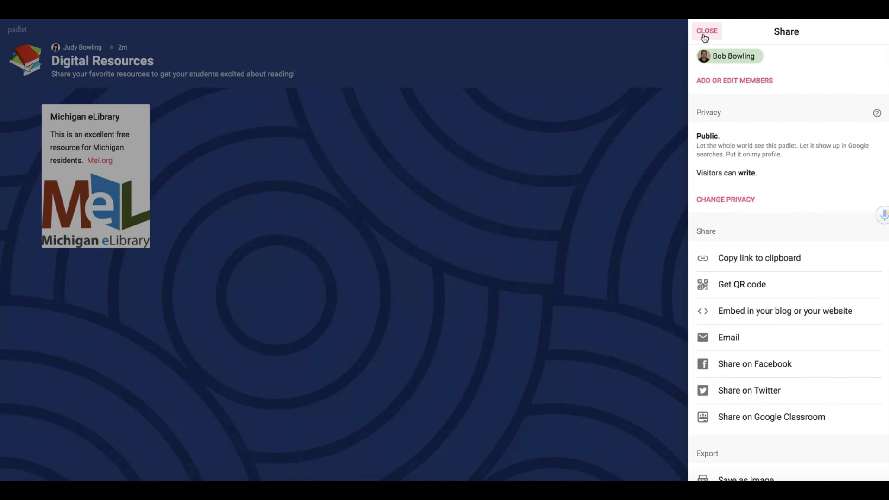
scroll(782, 252, "down", 1)
scroll(782, 253, "down", 2)
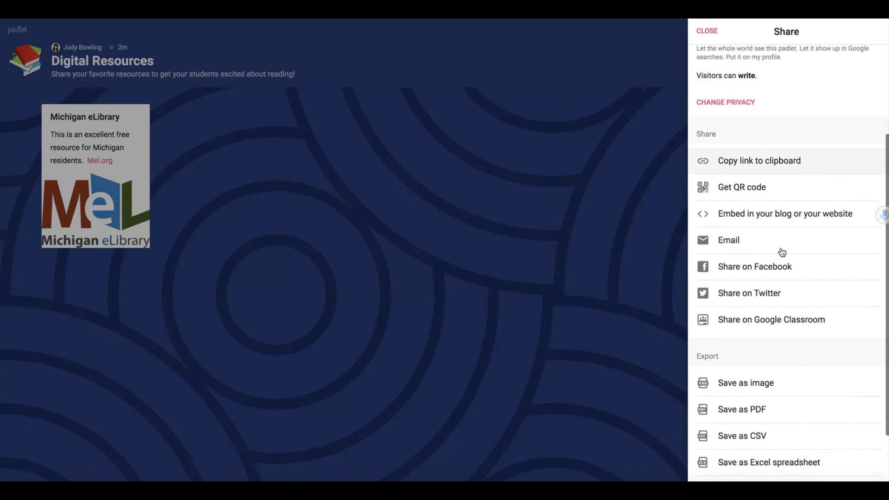
left_click(743, 166)
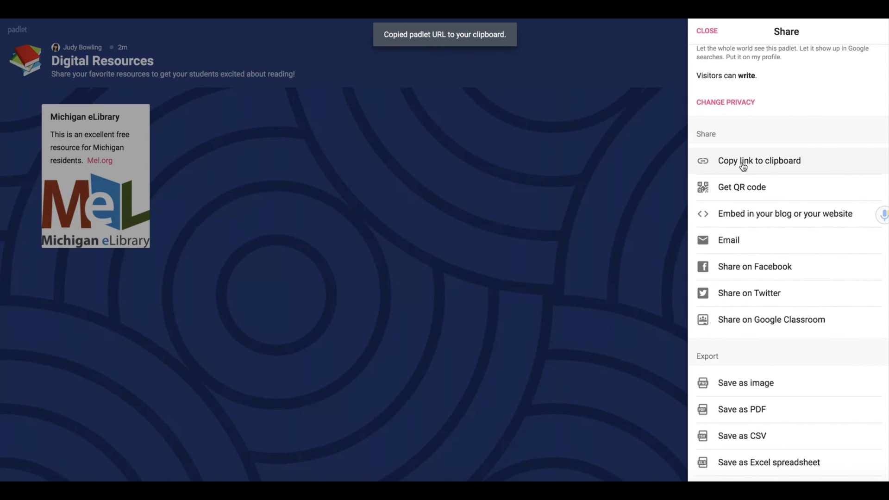
Step: Open the copied board link in a new incognito browser window
key("ctrl+shift+n")
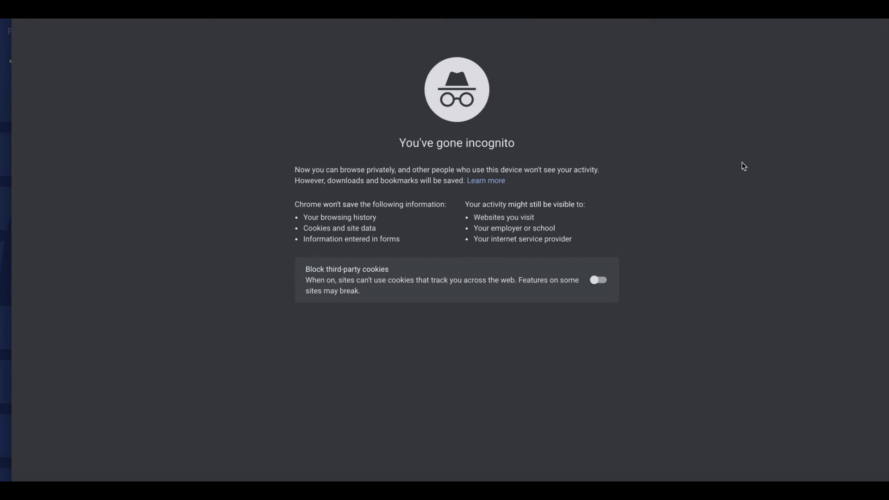
key("ctrl+v")
key("Return")
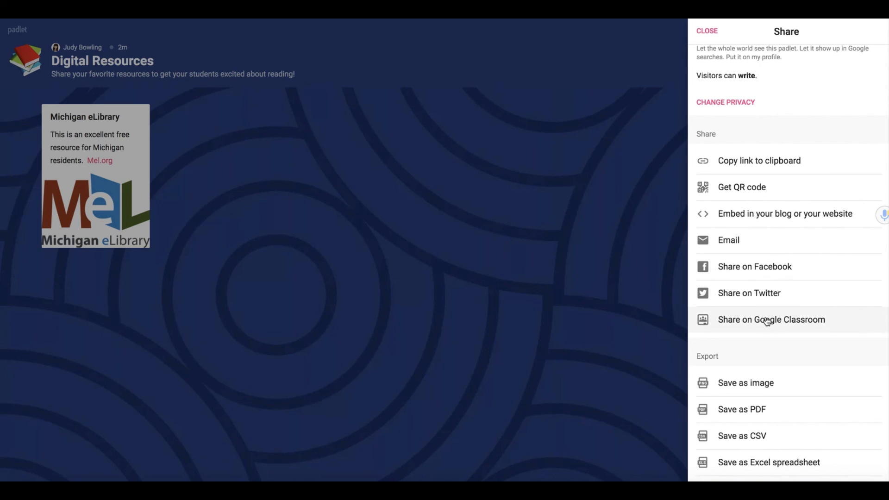
left_click(749, 322)
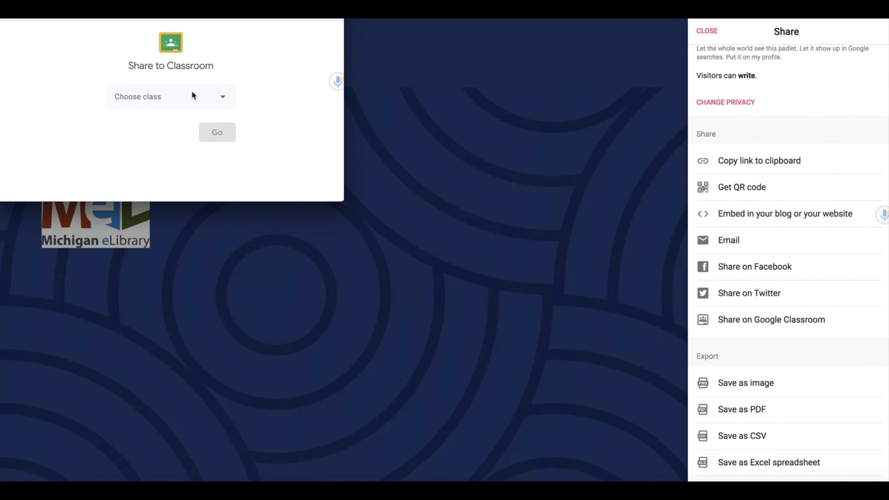
left_click(224, 99)
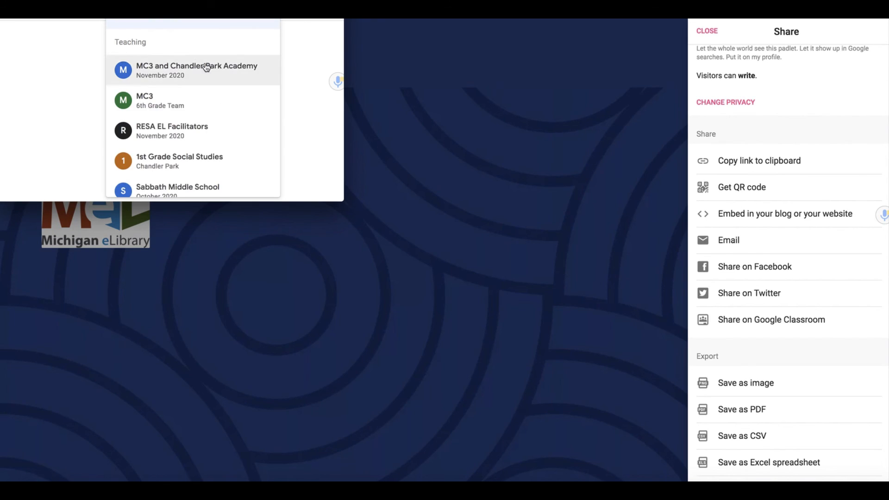
left_click(314, 134)
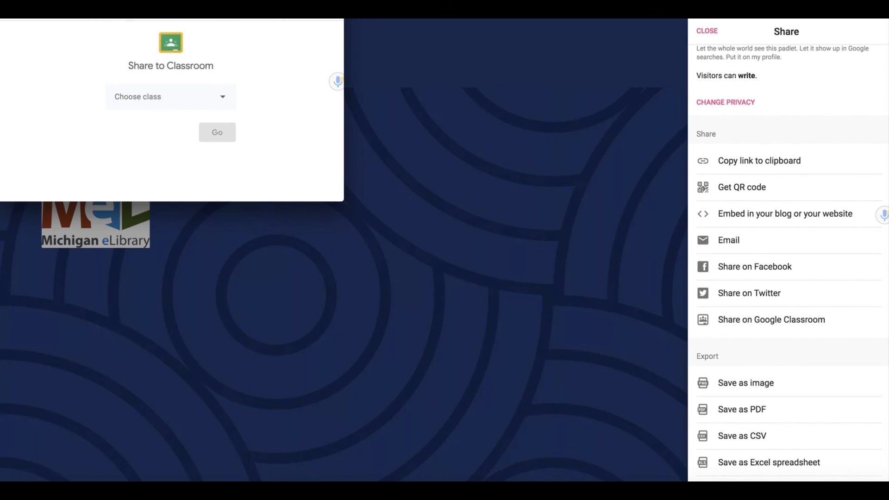
left_click(7, 5)
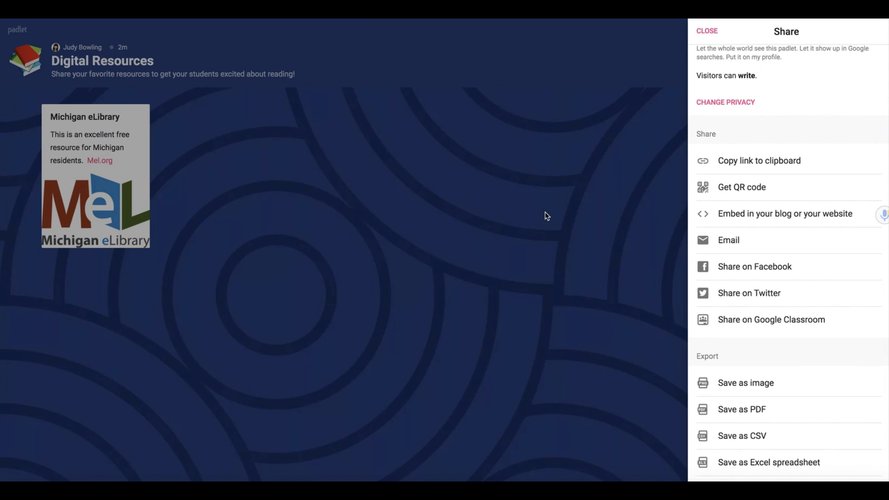
scroll(794, 292, "down", 1)
scroll(794, 292, "down", 2)
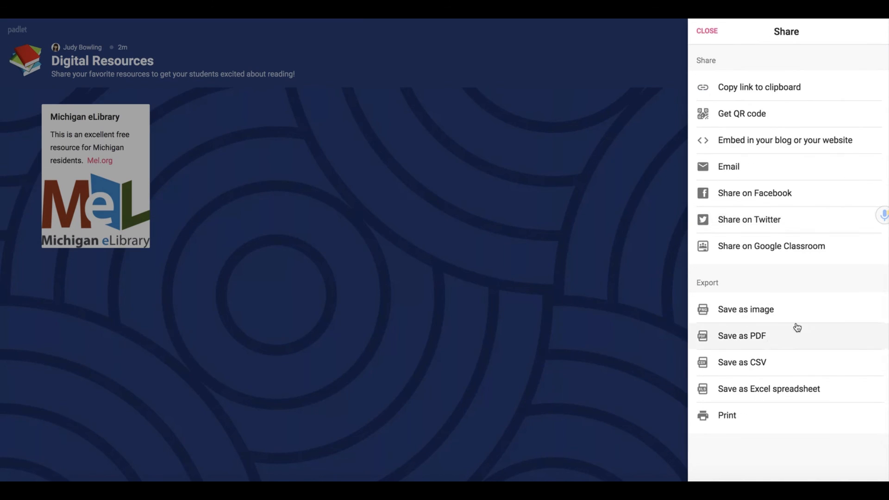
scroll(789, 367, "up", 4)
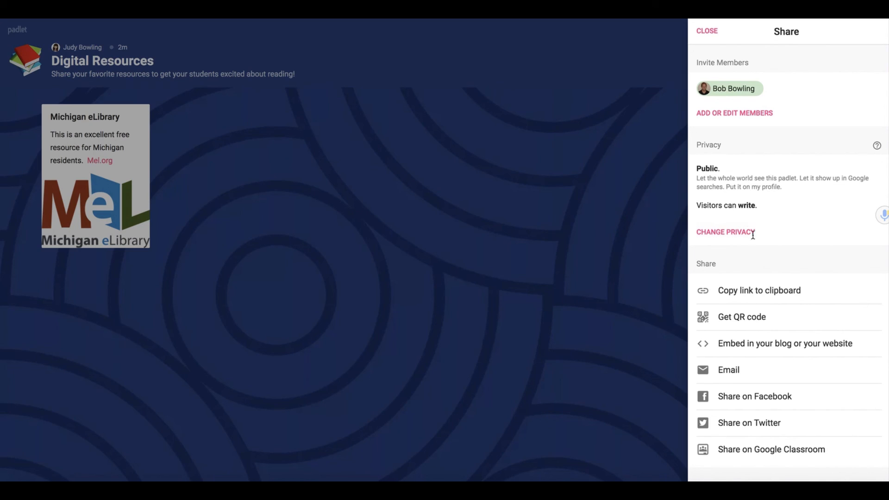
Step: Close the Share panel, glance at the board's Modify settings, and open the More actions menu
left_click(707, 31)
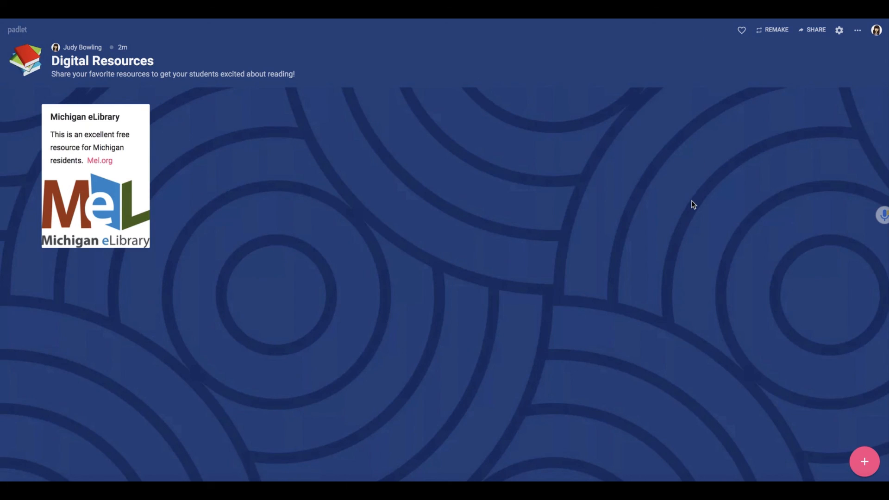
left_click(839, 32)
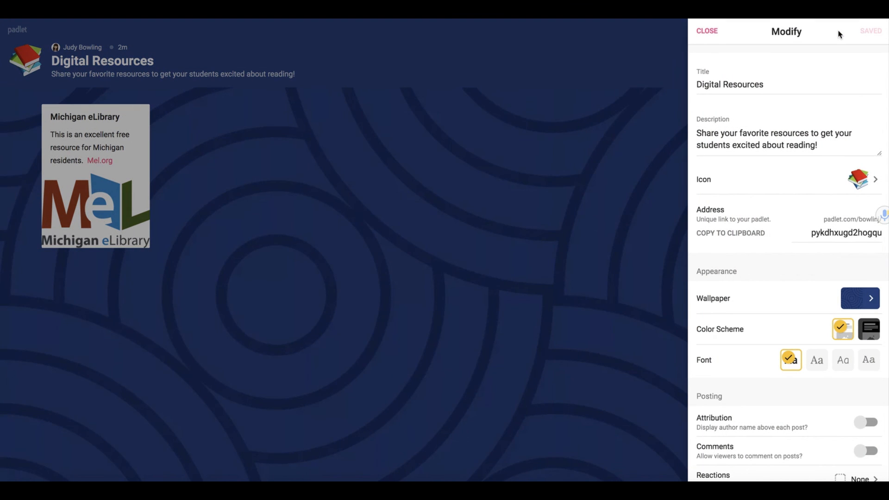
left_click(709, 32)
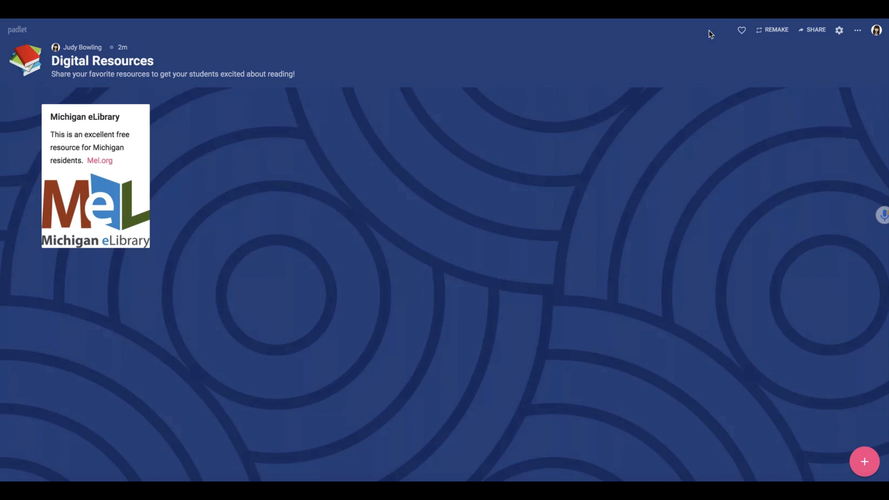
left_click(858, 33)
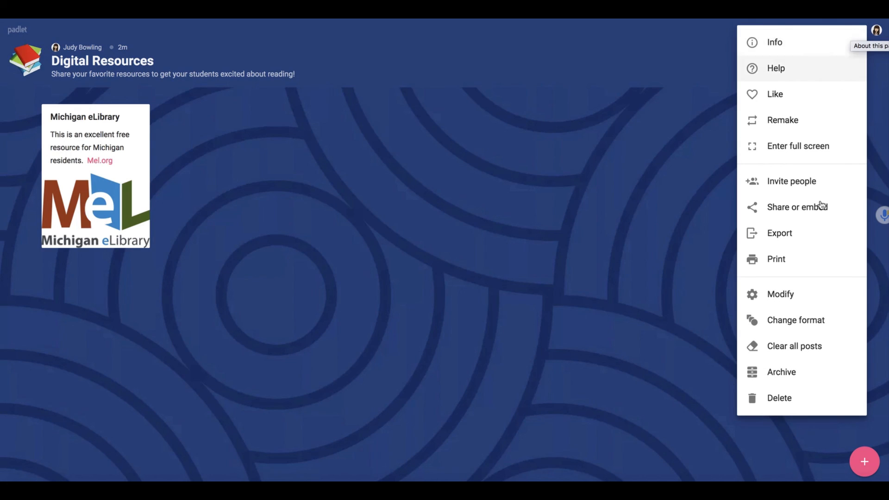
Step: Look over the Wall, Stream, Grid and other formats, then cancel to keep Canvas
left_click(808, 328)
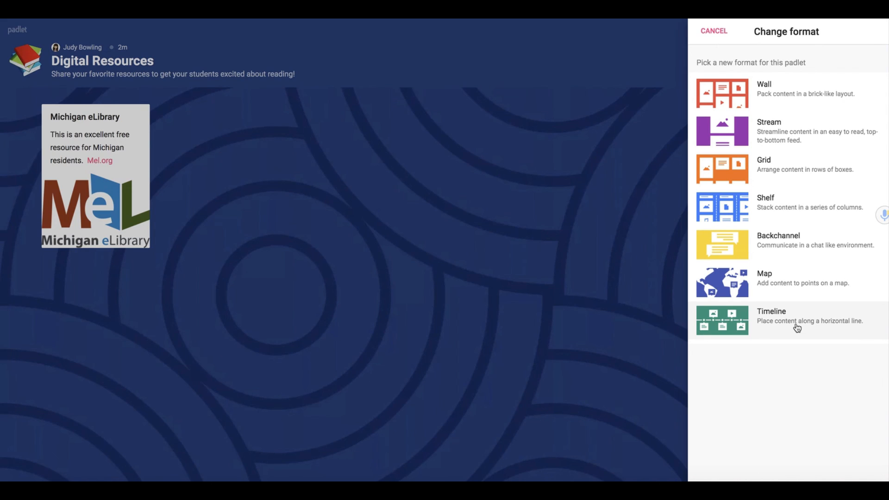
left_click(714, 31)
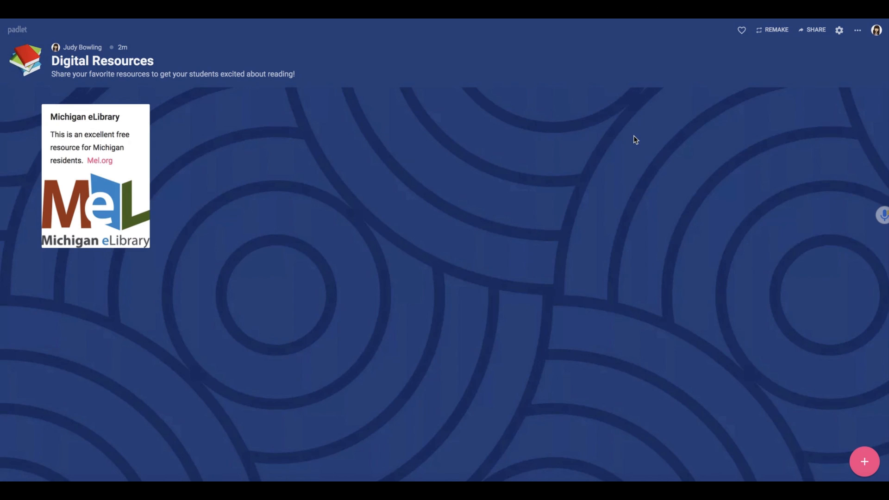